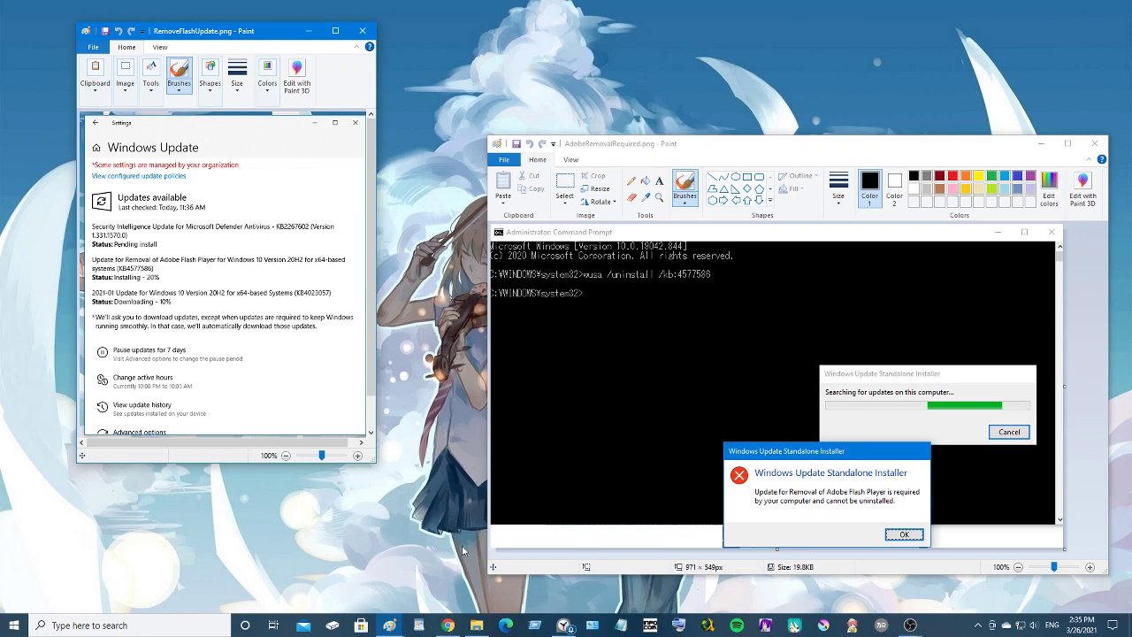
Step: Switch to the File Explorer search results for "kb" and locate the KB4577586 MUM files in the Packages folder
mouse_move(476, 627)
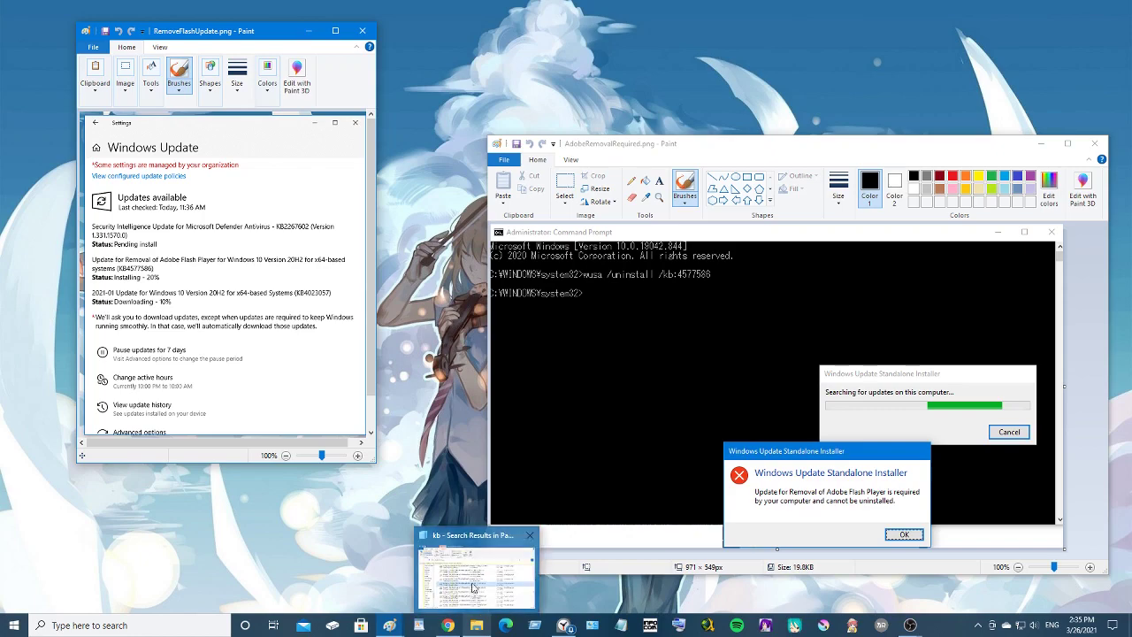
left_click(473, 584)
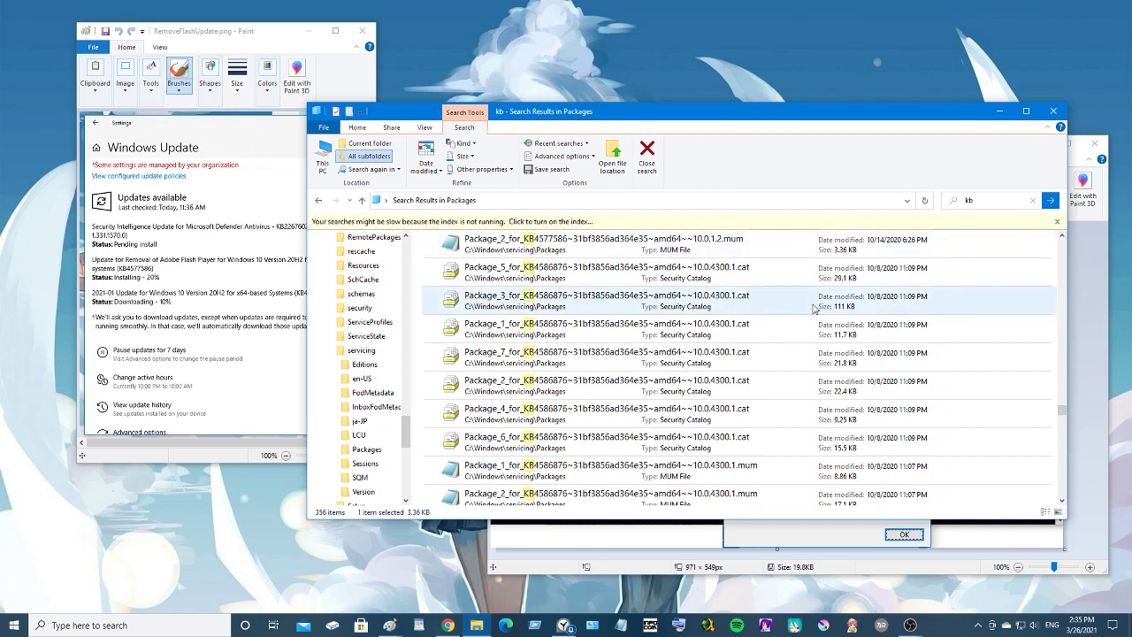
scroll(814, 307, "down", 2)
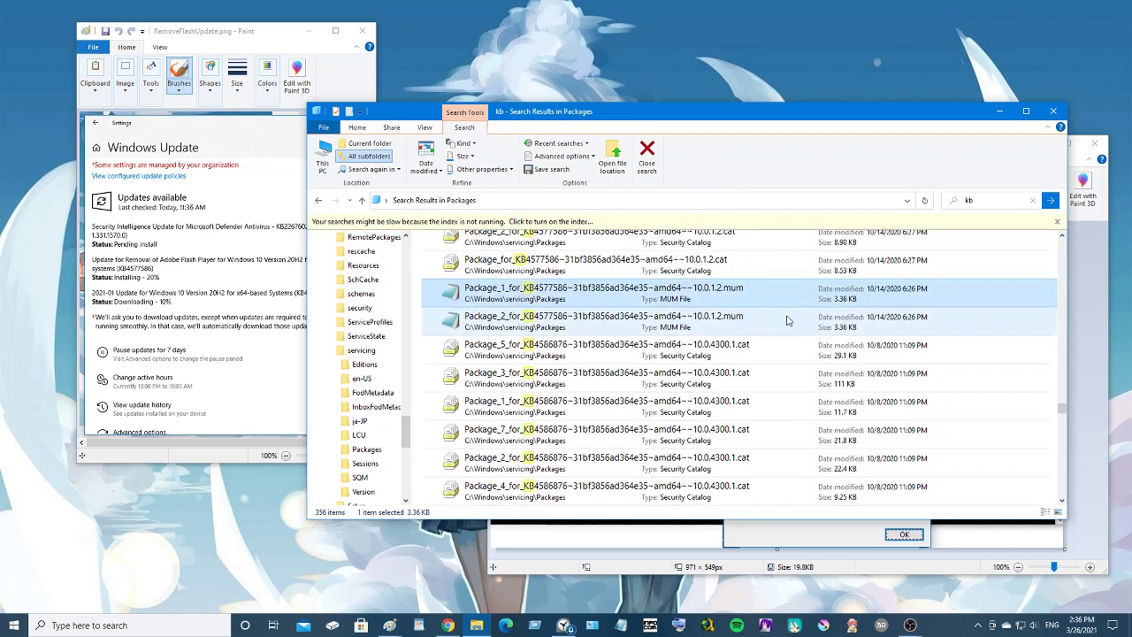
scroll(788, 319, "up", 1)
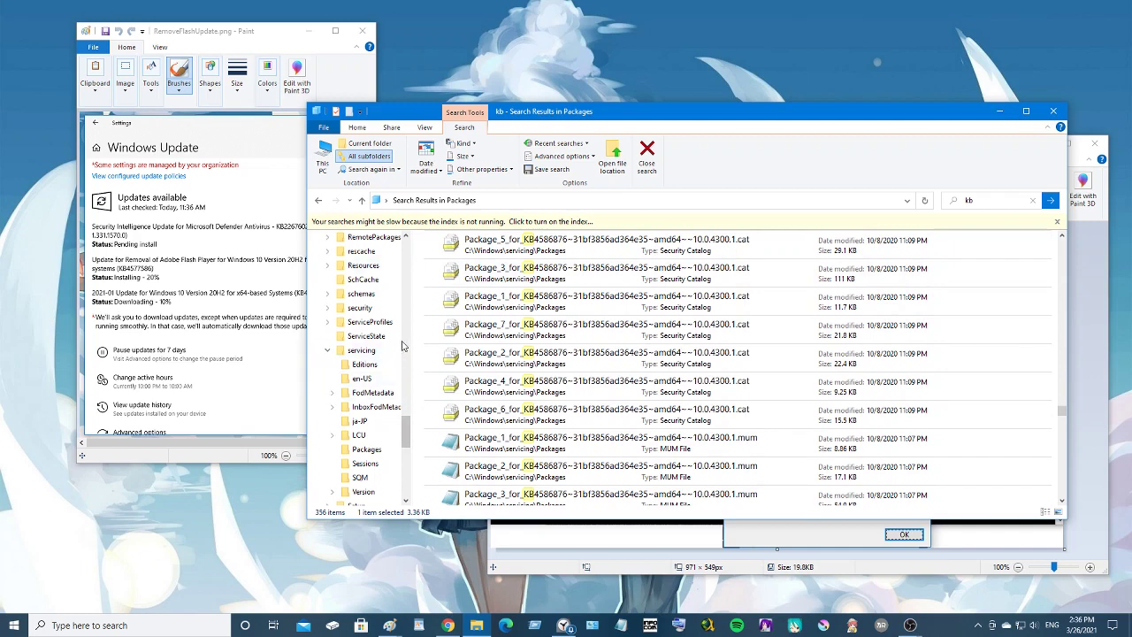
mouse_move(406, 437)
left_mouse_down()
mouse_move(421, 326)
mouse_move(422, 448)
left_mouse_up()
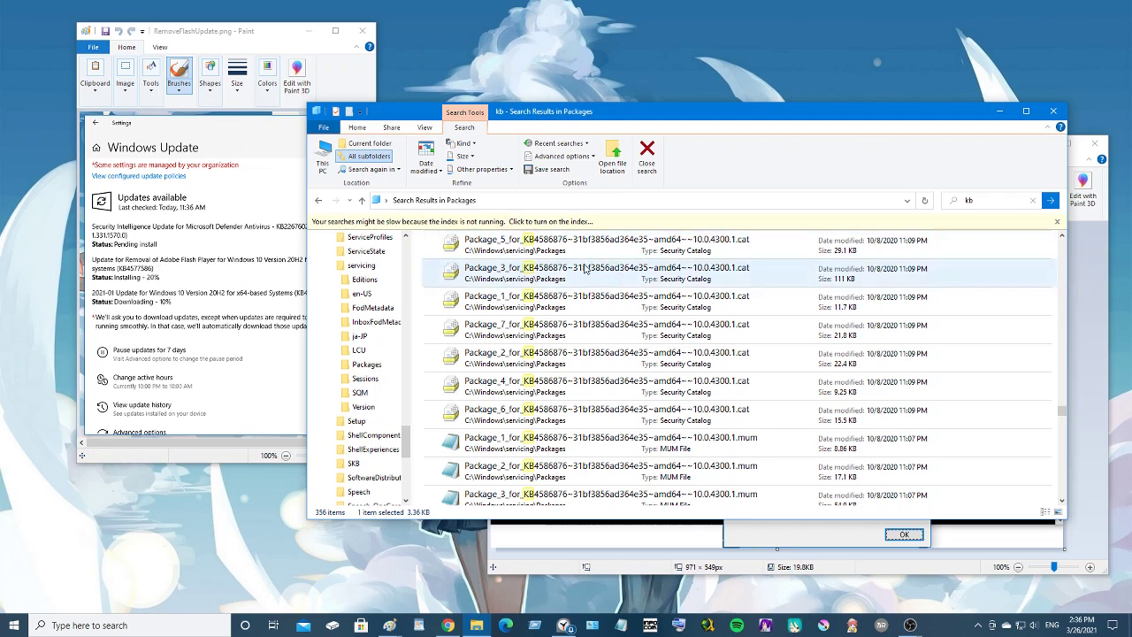
scroll(571, 309, "down", 1)
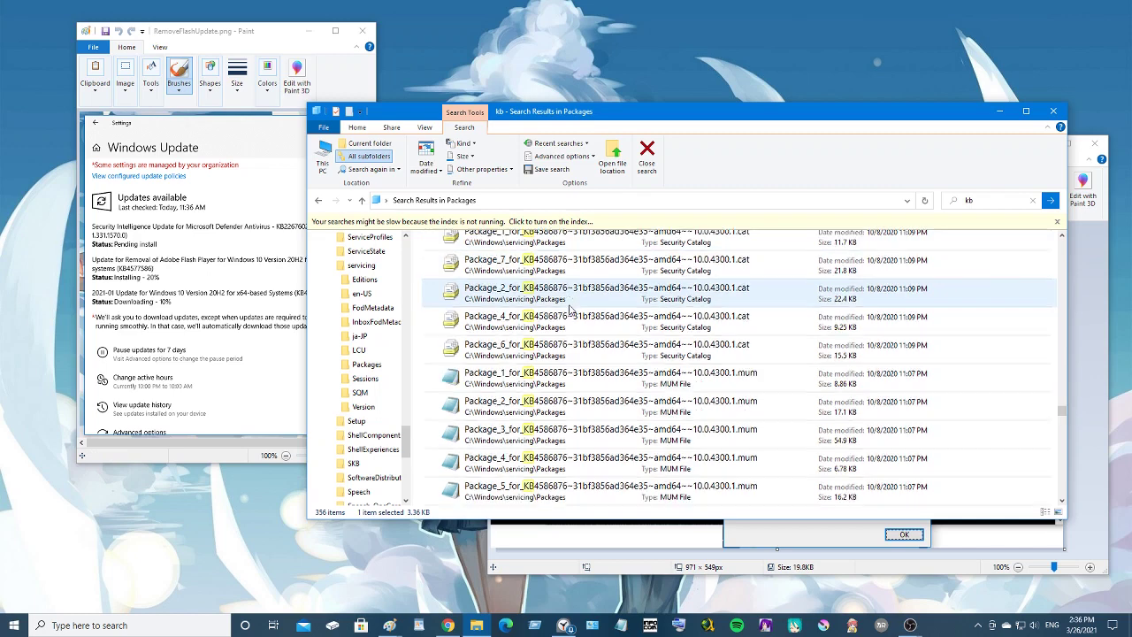
scroll(570, 309, "up", 2)
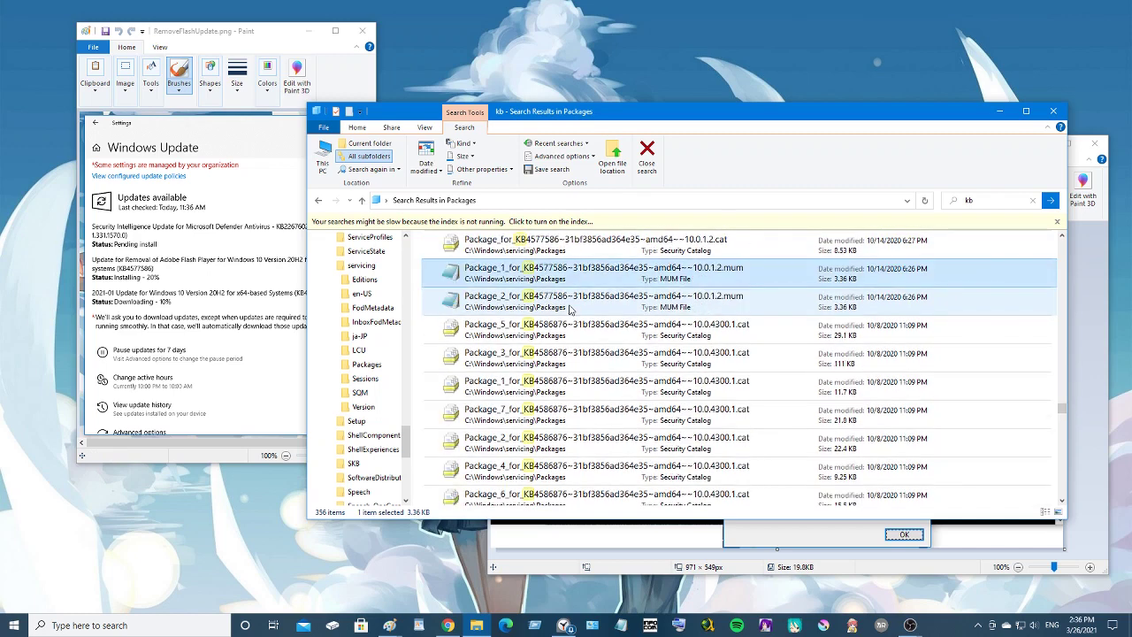
scroll(571, 310, "up", 1)
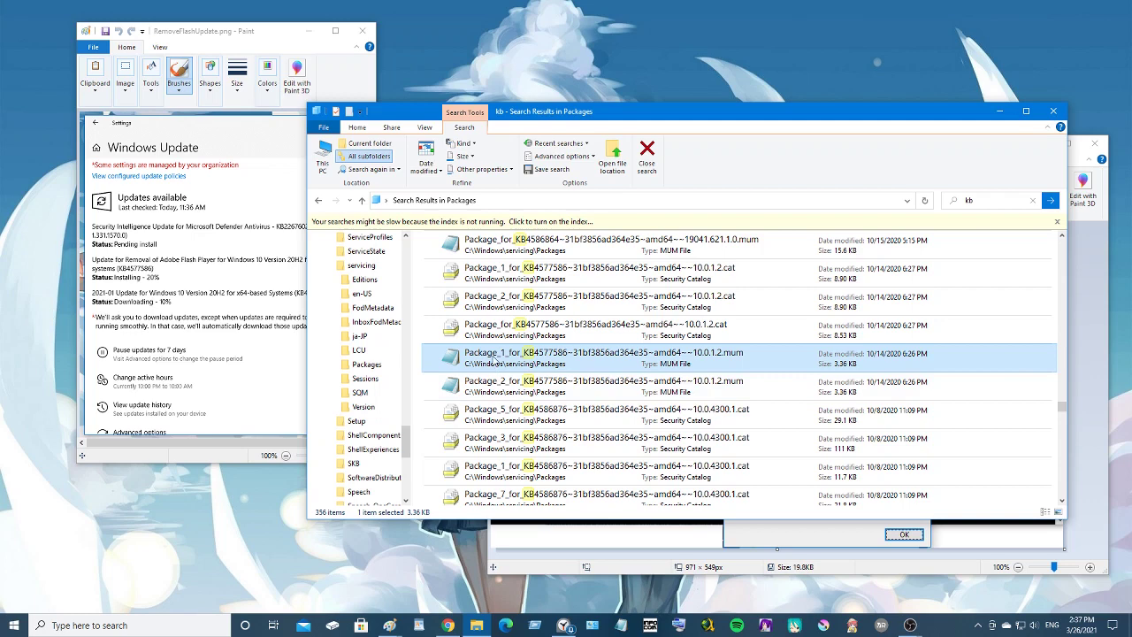
Step: Open the Package_1_for_KB4577586 MUM file for editing in Notepad and change its permanence value to "removable"
right_click(495, 363)
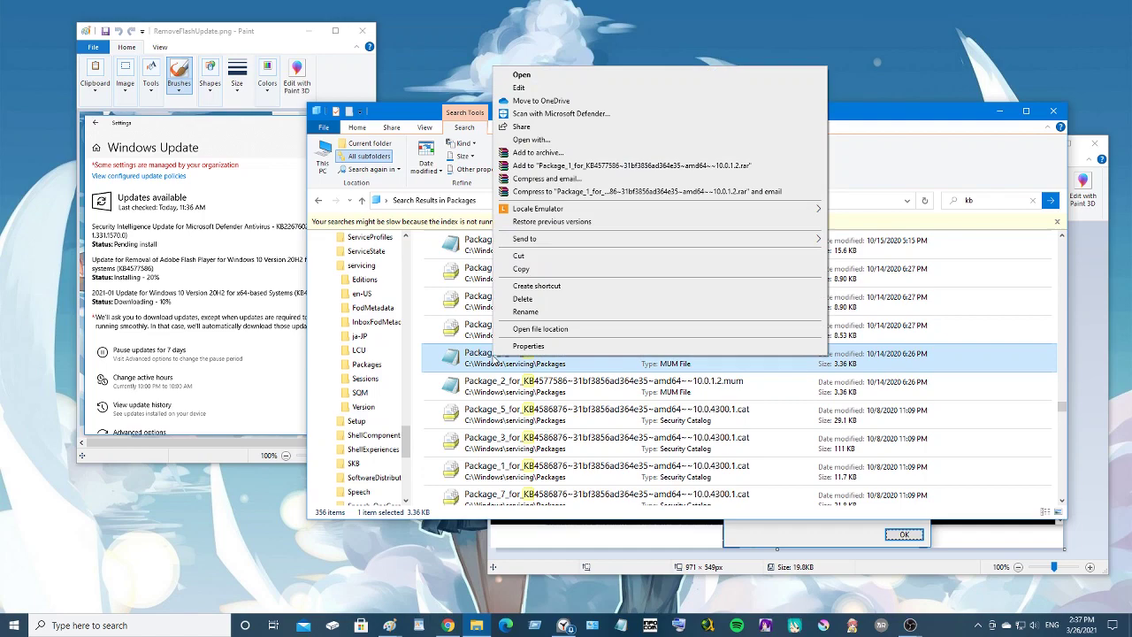
left_click(536, 89)
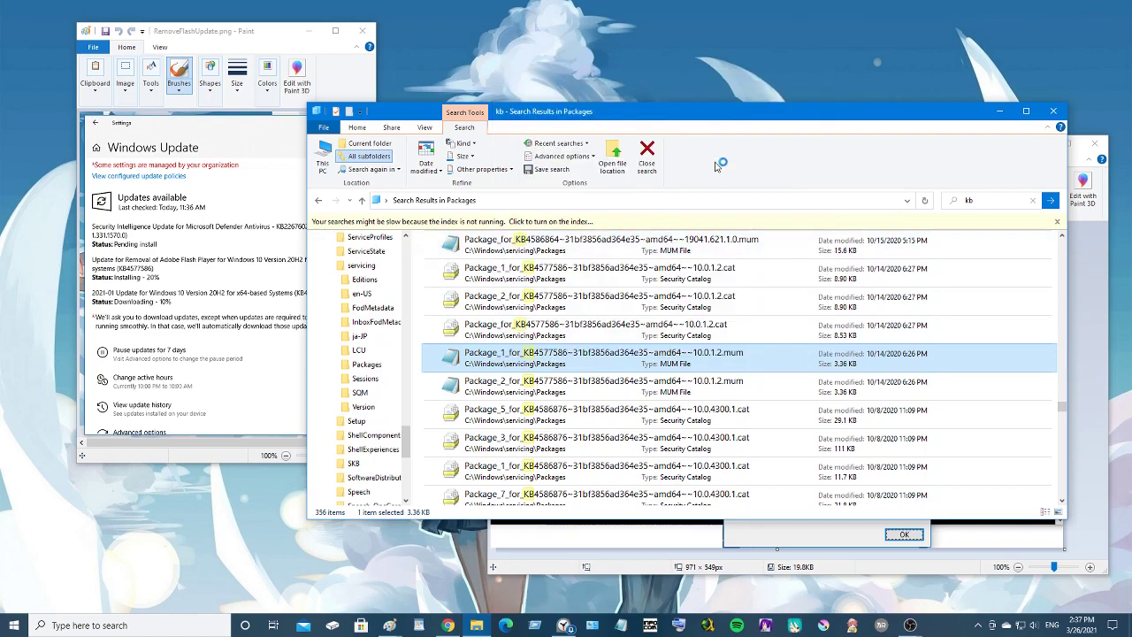
left_click_drag(748, 96, 398, 100)
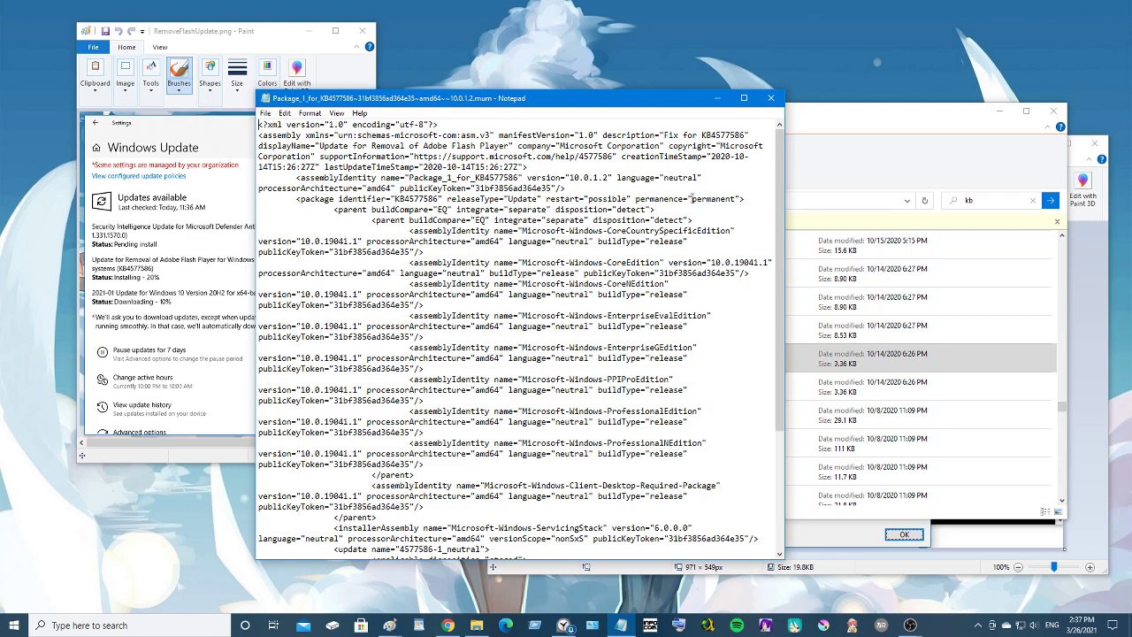
left_click_drag(692, 199, 737, 201)
type("remova")
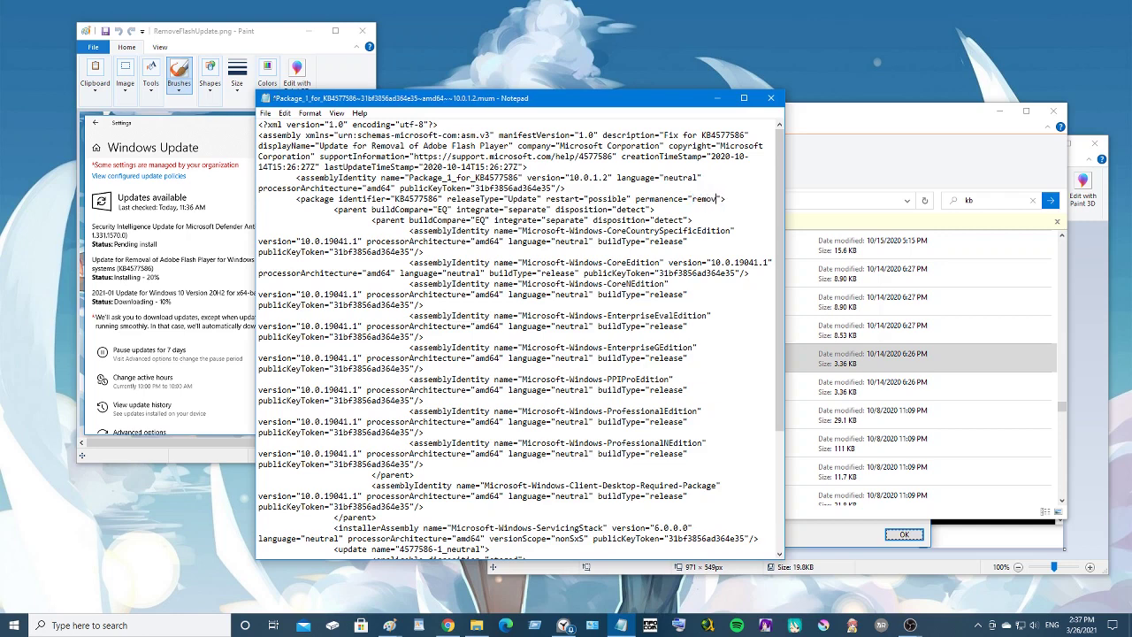
type("ble")
Step: Try to save the edited Package_1 MUM file over the original, and close it without saving changes
left_click(268, 116)
left_click(283, 165)
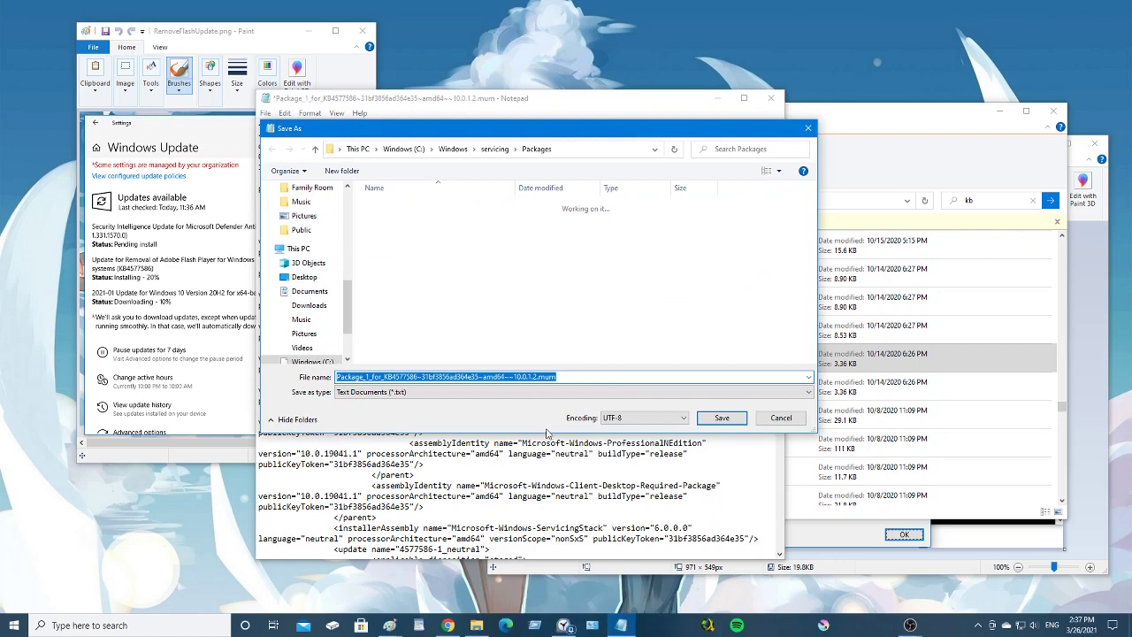
left_click(722, 419)
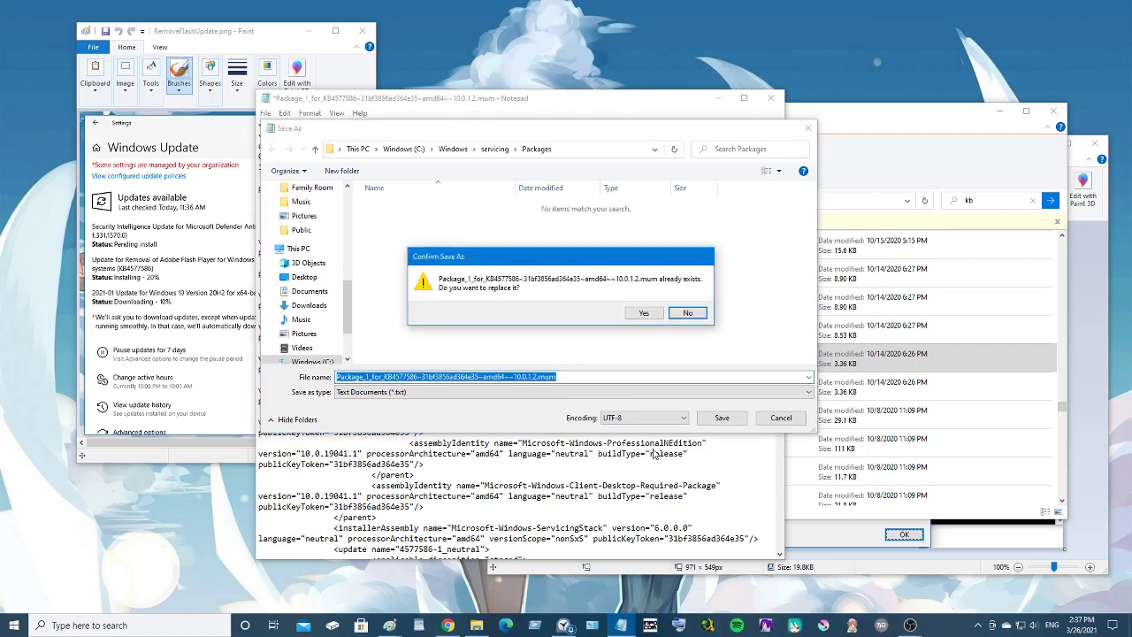
left_click(644, 313)
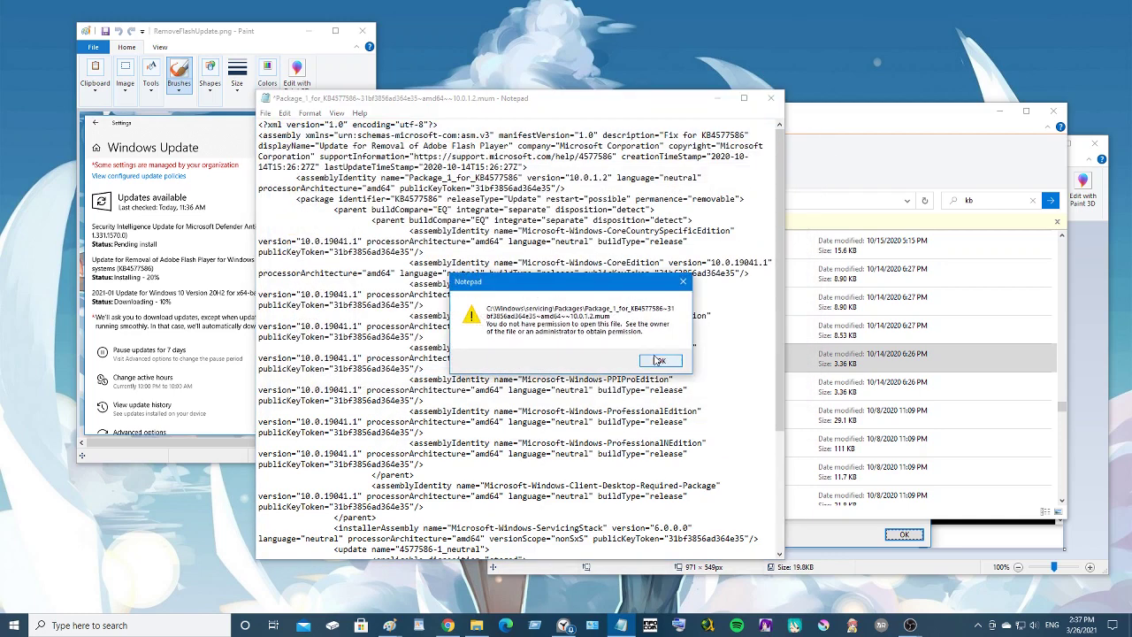
left_click(660, 362)
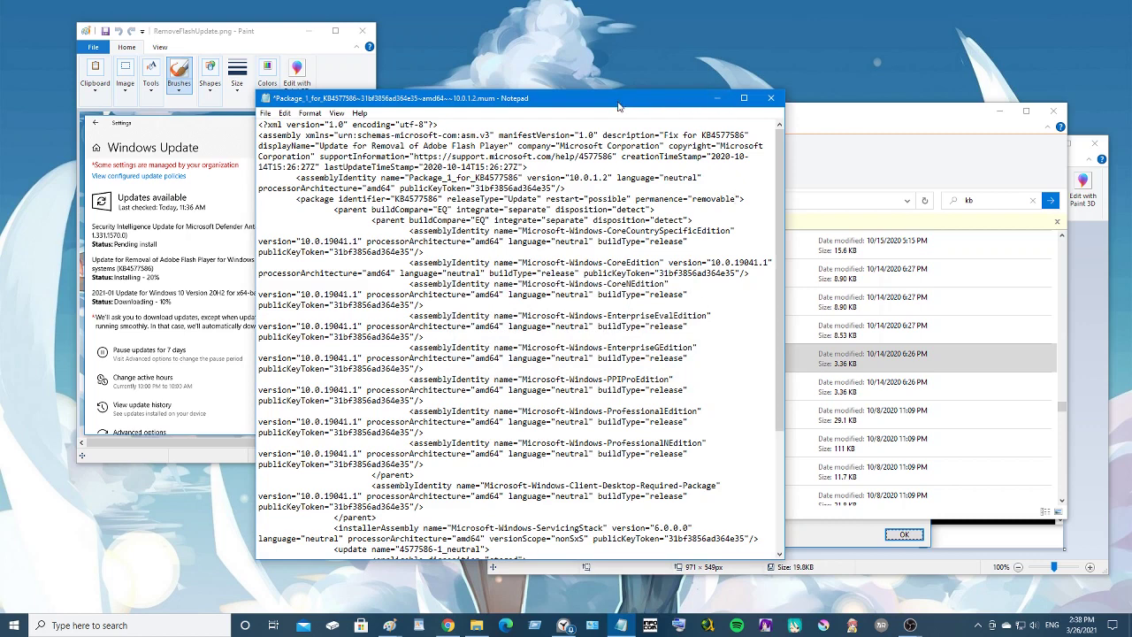
left_click(771, 99)
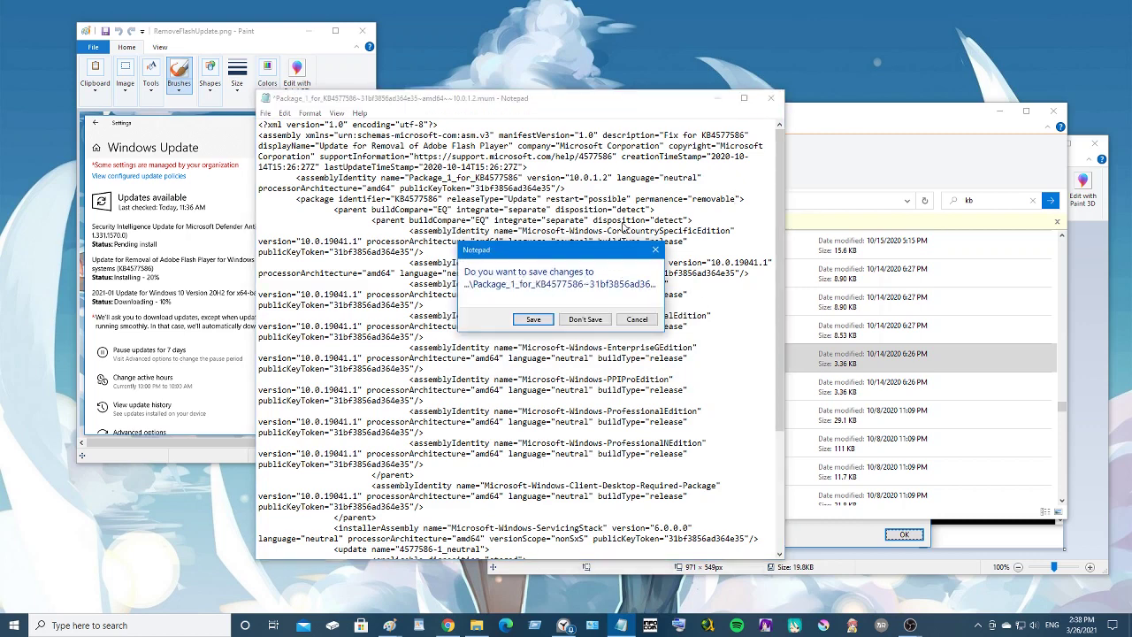
left_click(585, 320)
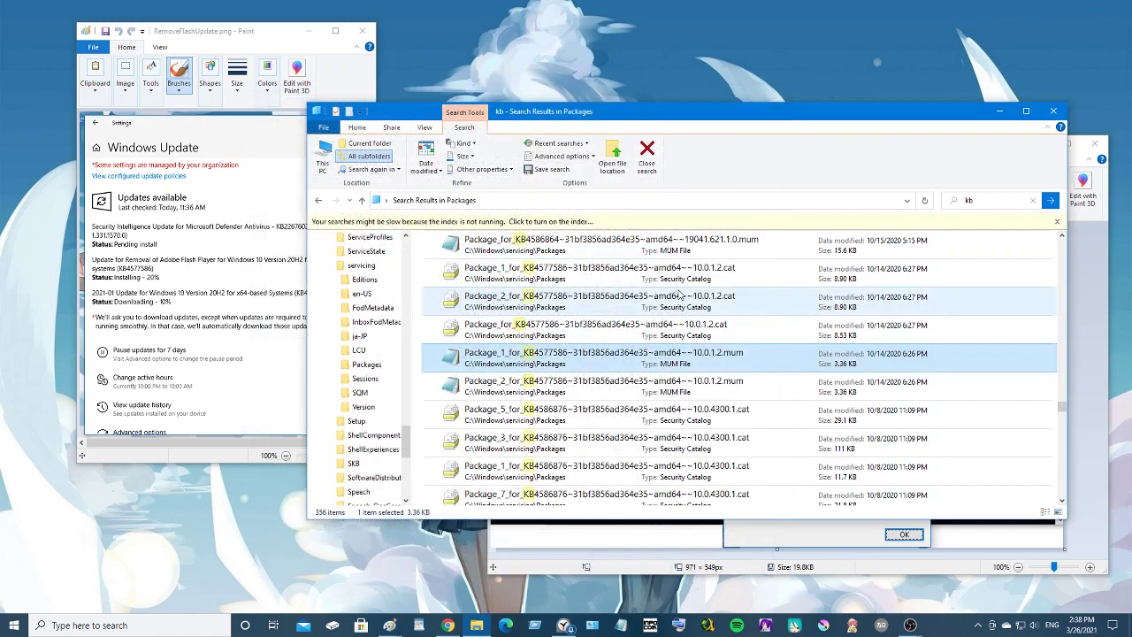
Step: Open the security permissions of the Package_1_for_KB4577586 MUM file for editing and add the group "everyone"
right_click(498, 355)
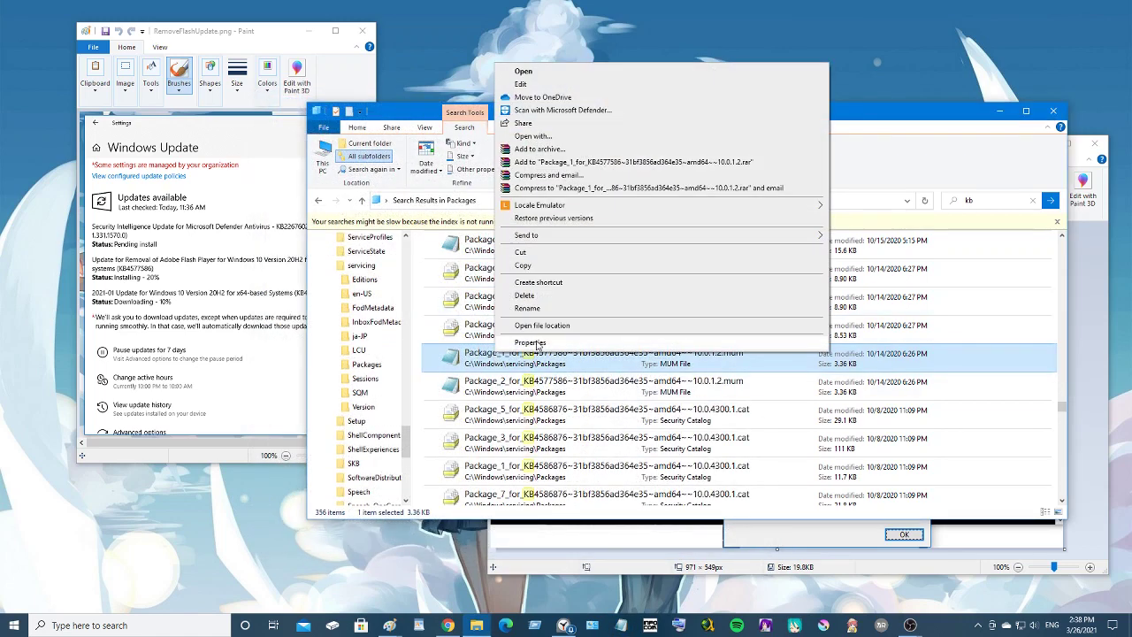
left_click(534, 343)
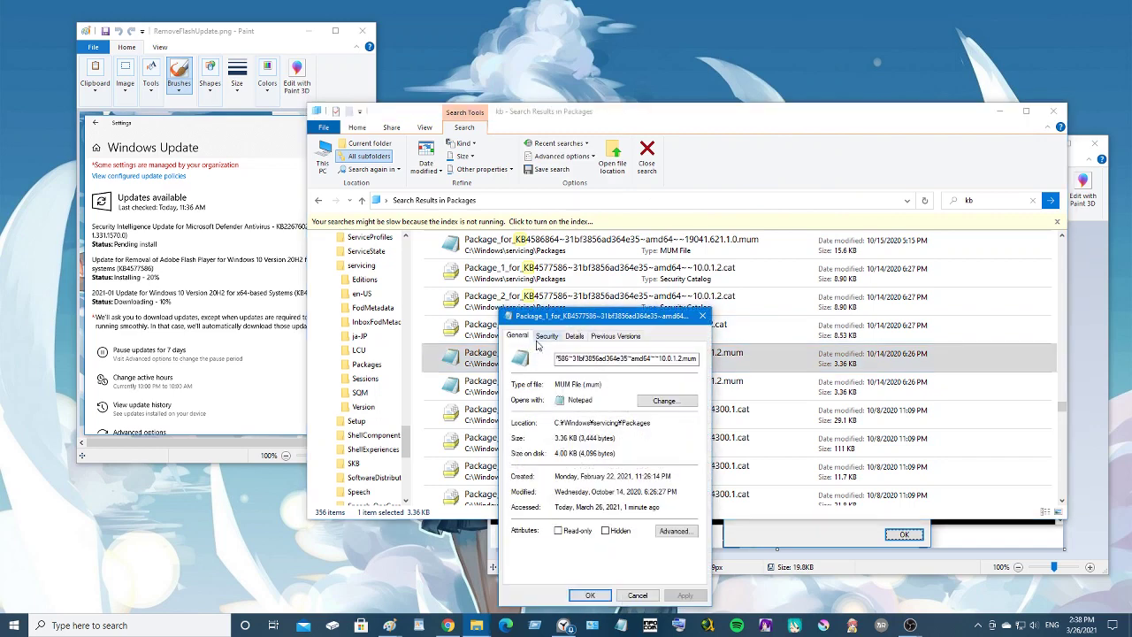
left_click(546, 338)
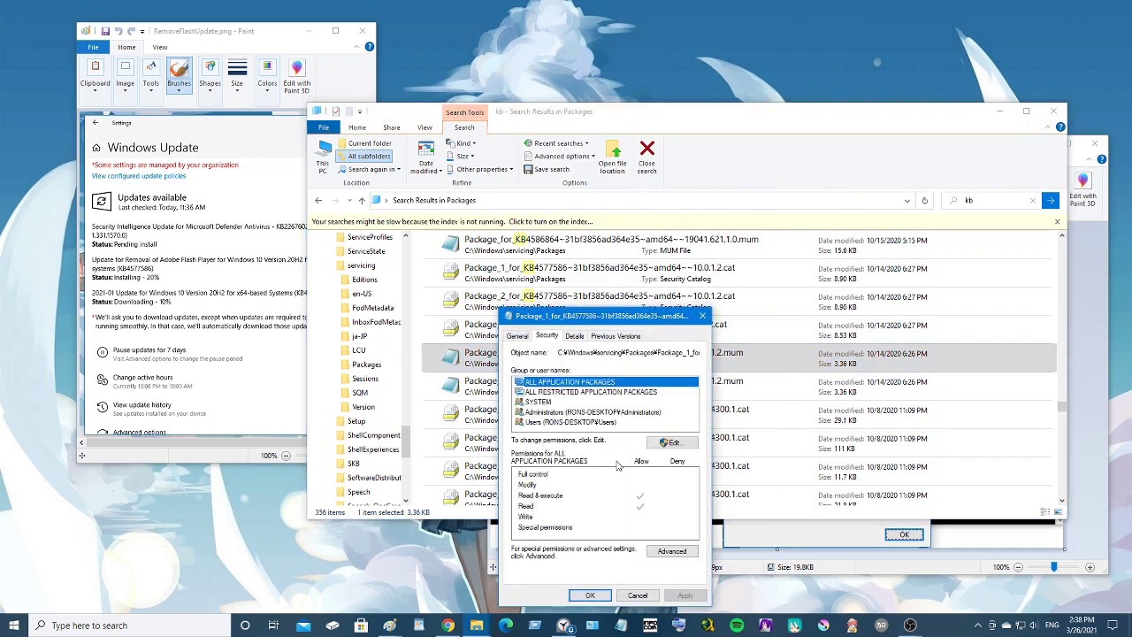
left_click(670, 443)
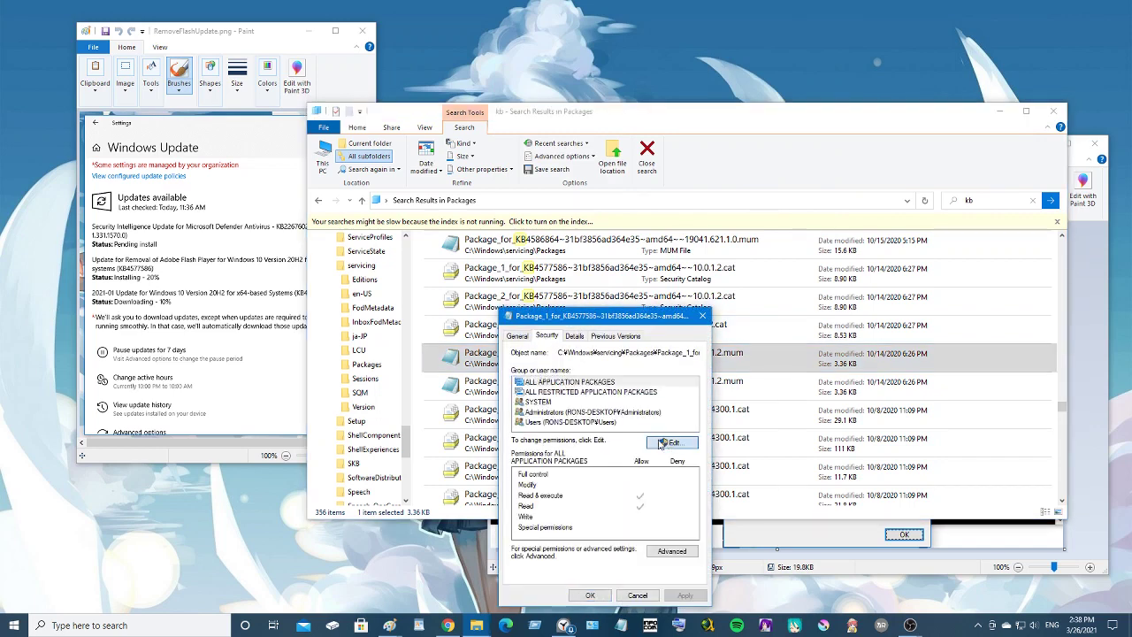
left_click_drag(613, 354, 612, 239)
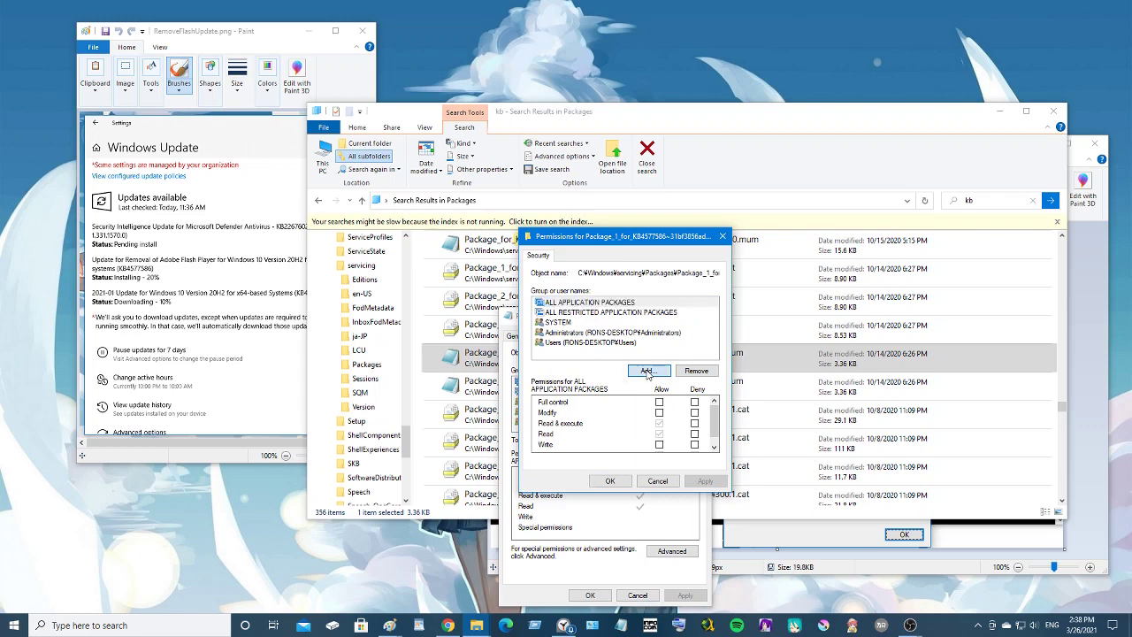
left_click(648, 373)
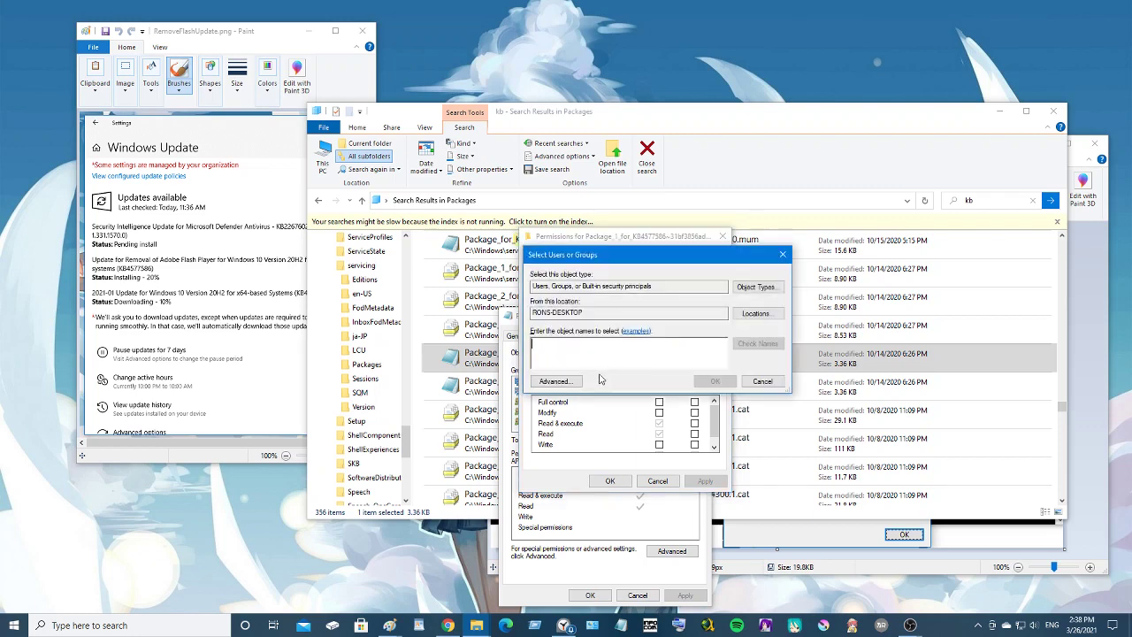
type("ever")
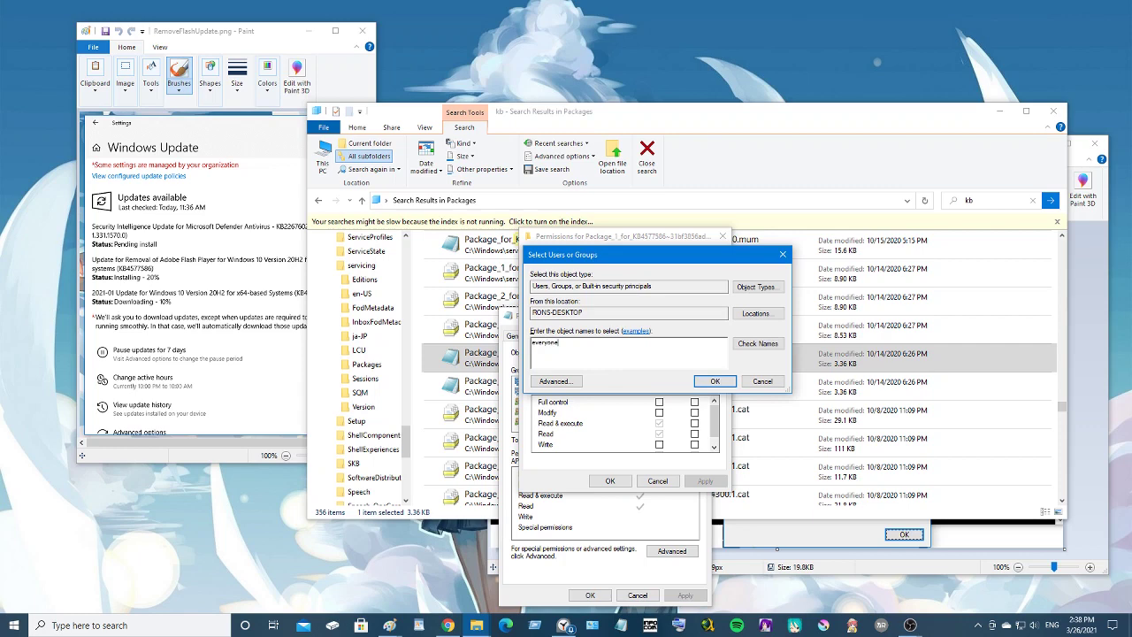
type("yone")
left_click(715, 381)
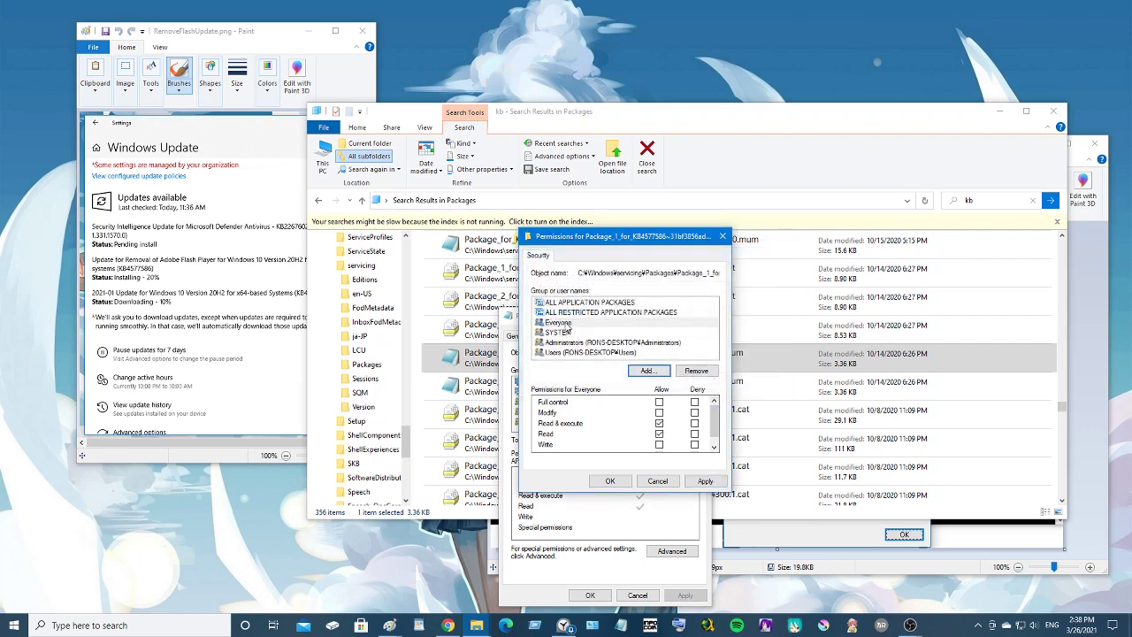
Step: Allow Everyone full control of the Package_1 MUM file and confirm the permission change and file properties
left_click(567, 323)
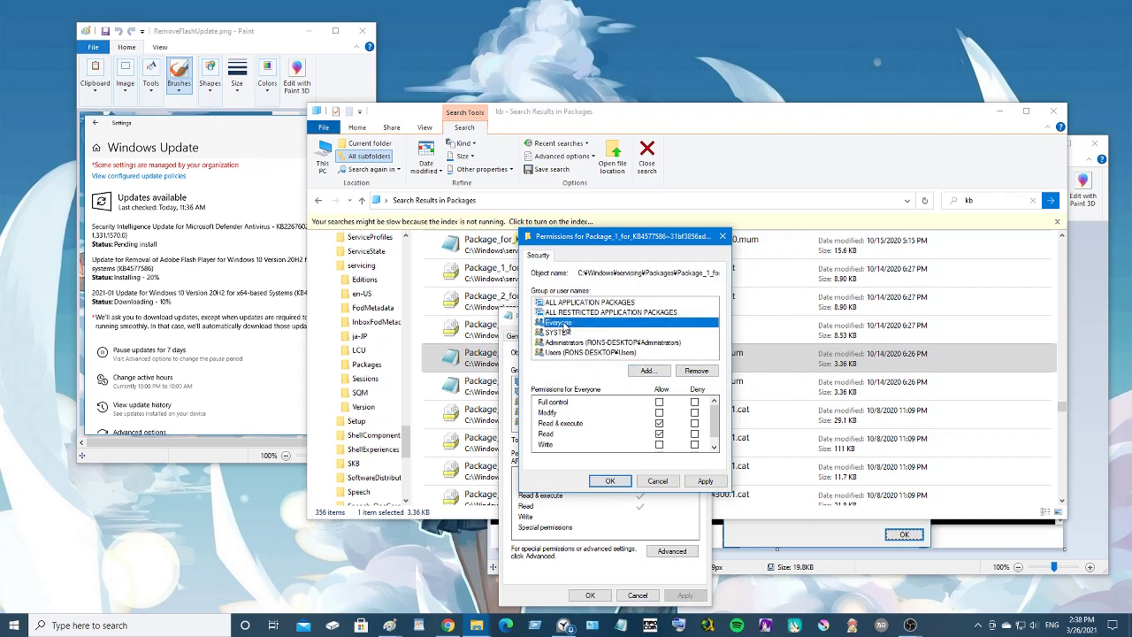
left_click(659, 402)
left_click(611, 482)
left_click(610, 361)
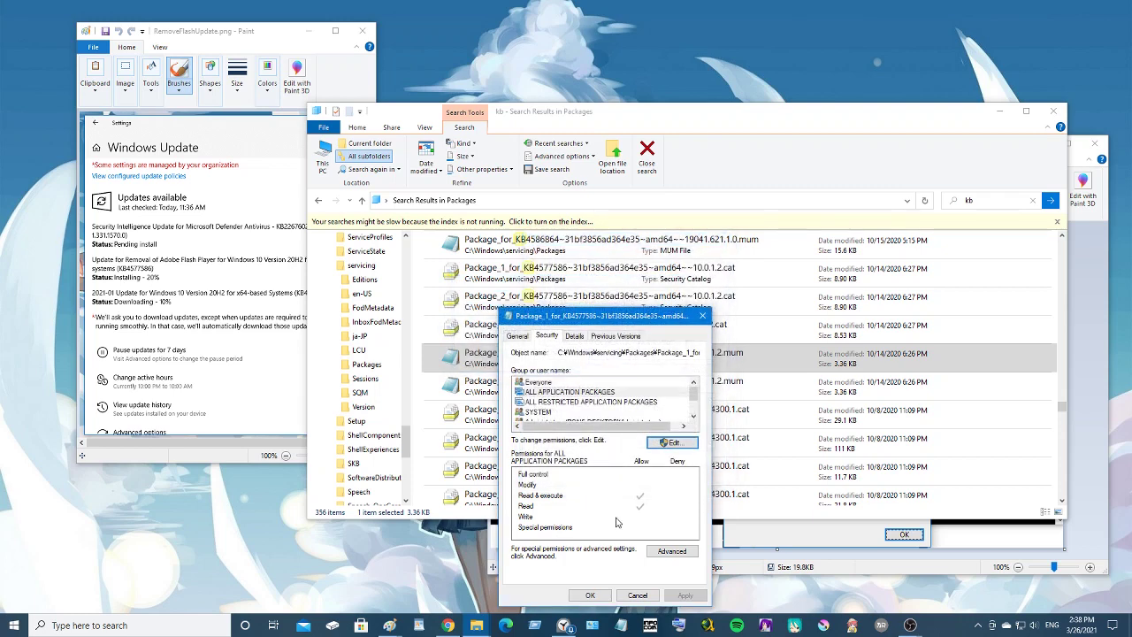
left_click(590, 595)
Step: Open the security permissions of the Package_2_for_KB4577586 MUM file for editing and add the group "everyone"
left_click(502, 389)
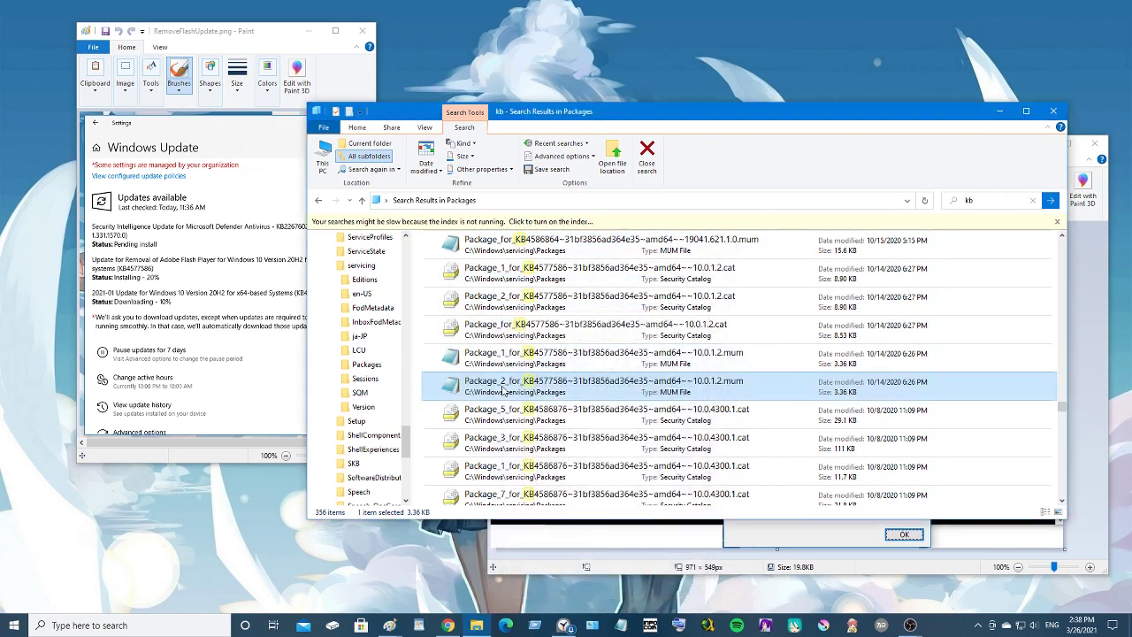
right_click(502, 389)
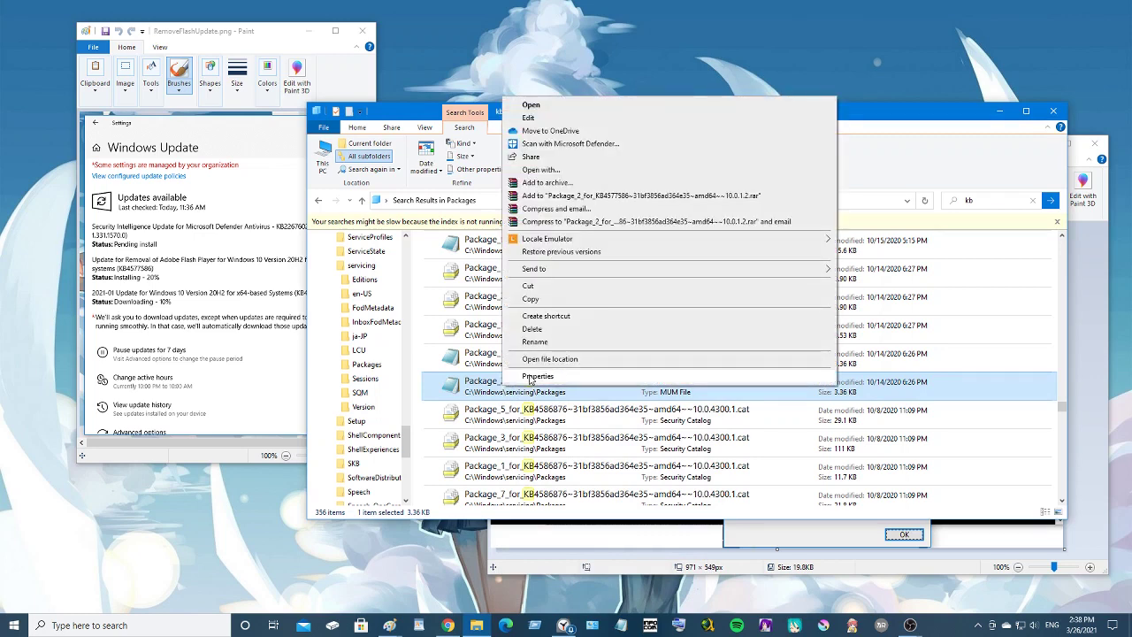
left_click(535, 376)
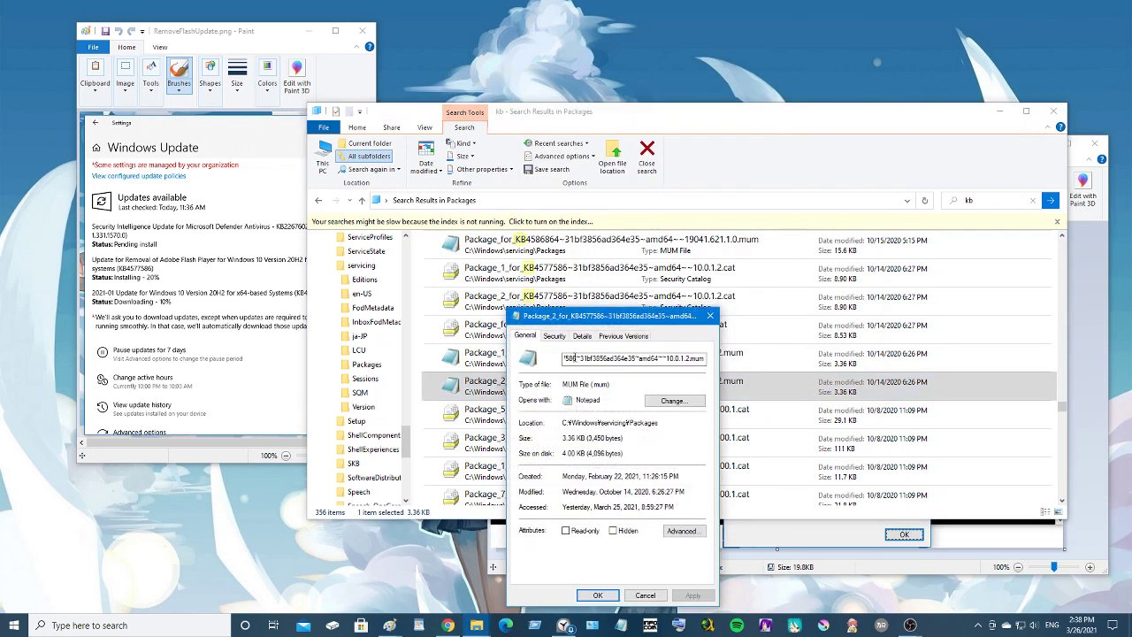
left_click(554, 337)
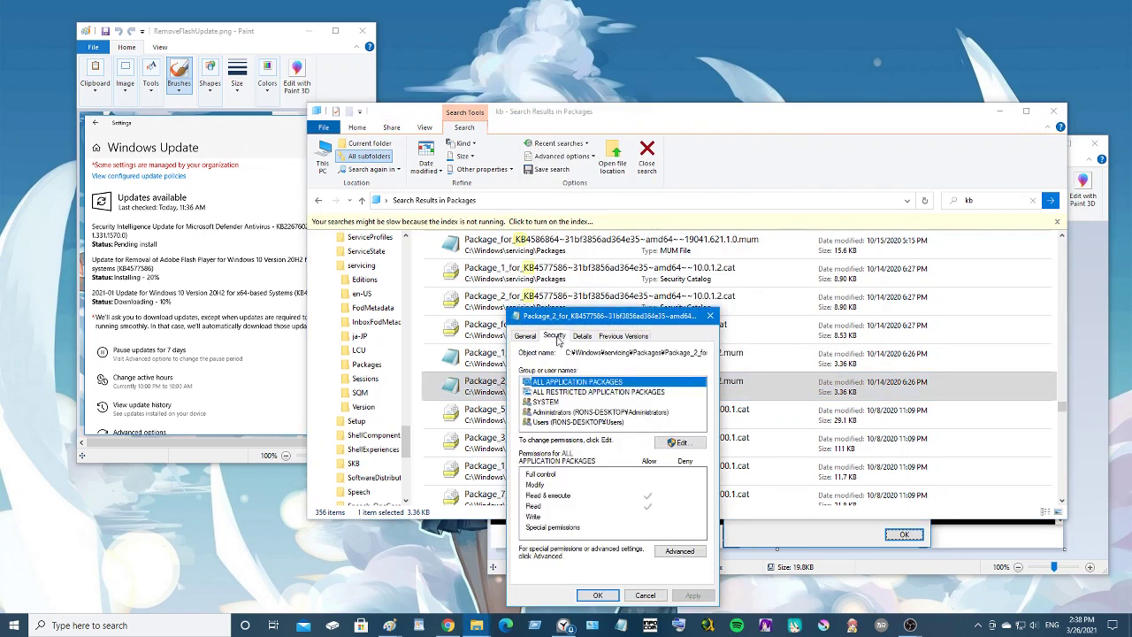
left_click(678, 442)
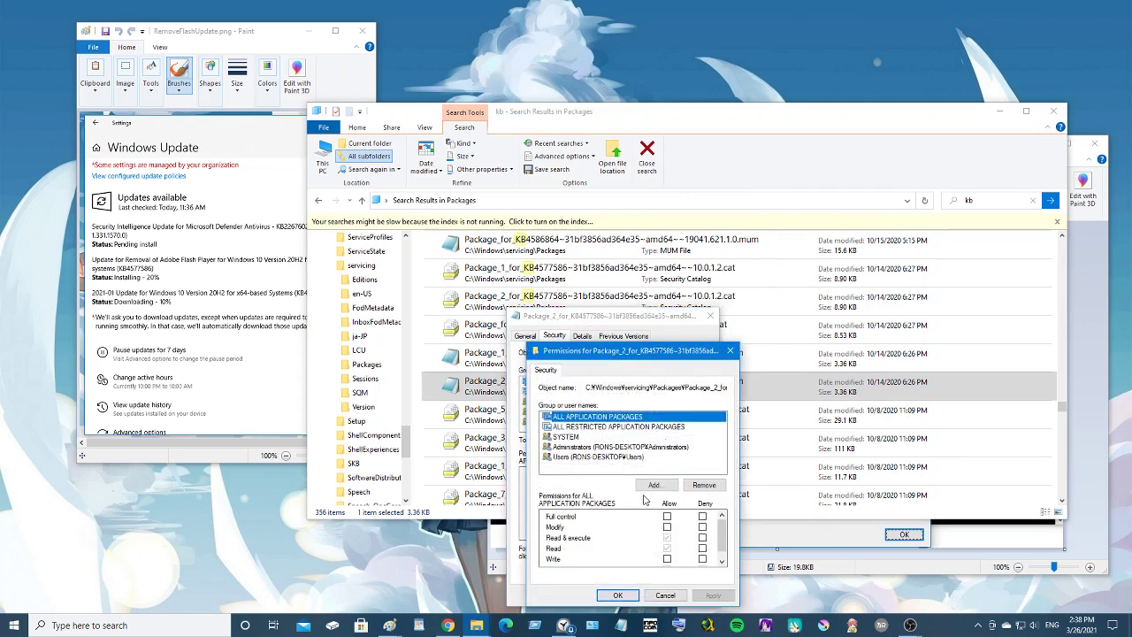
left_click(656, 487)
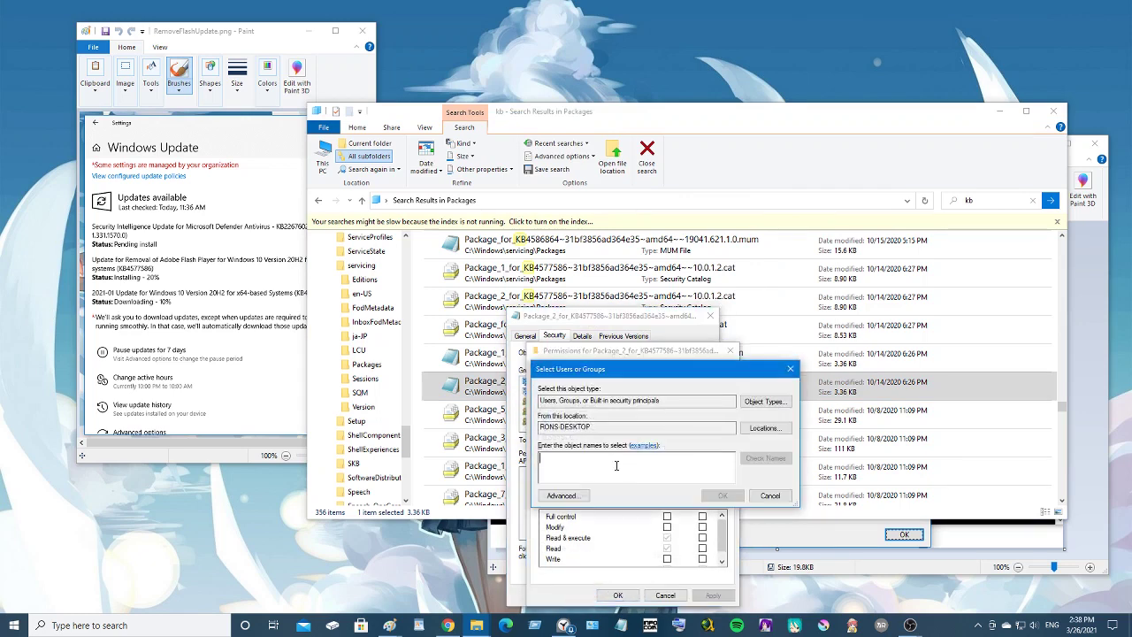
type("over")
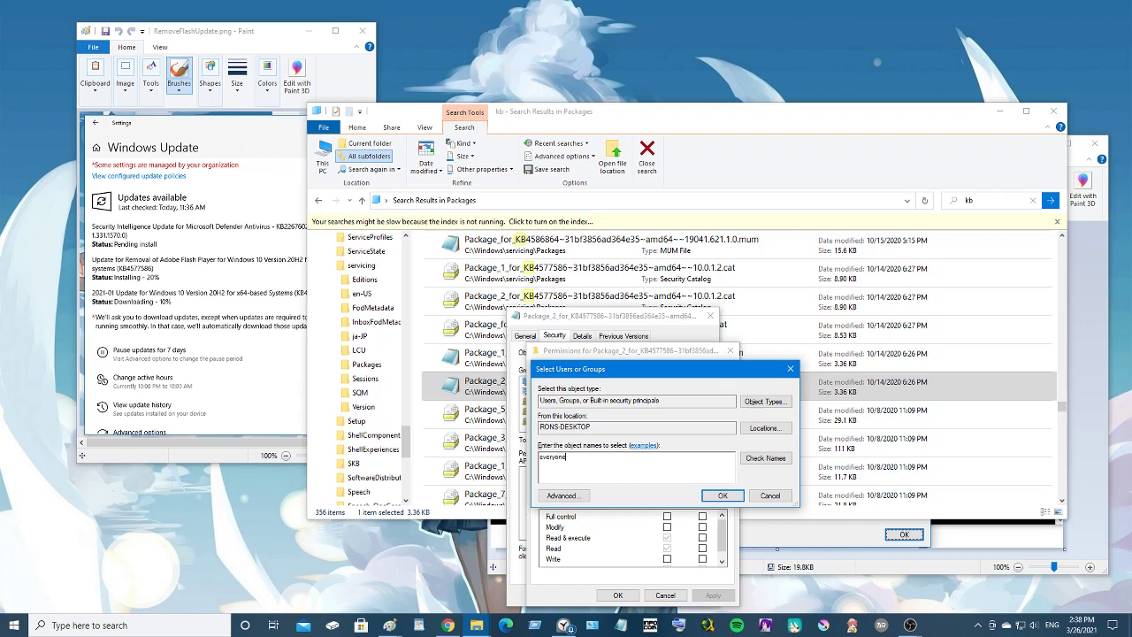
left_click(723, 496)
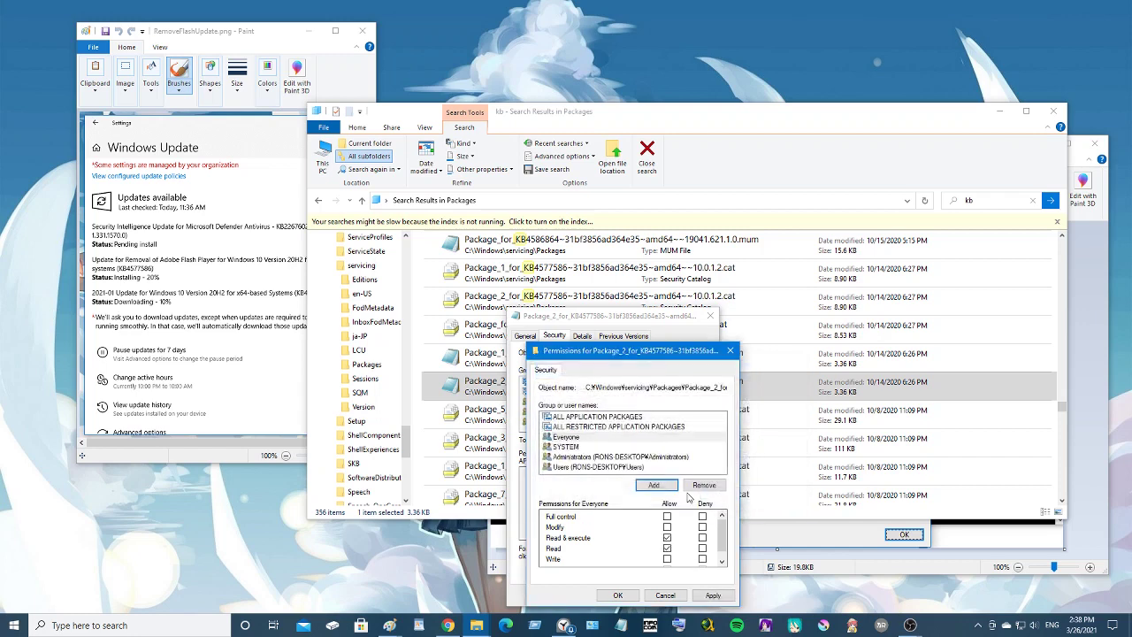
Step: Allow Everyone full control of the Package_2 MUM file and confirm the permission change and file properties
left_click(580, 438)
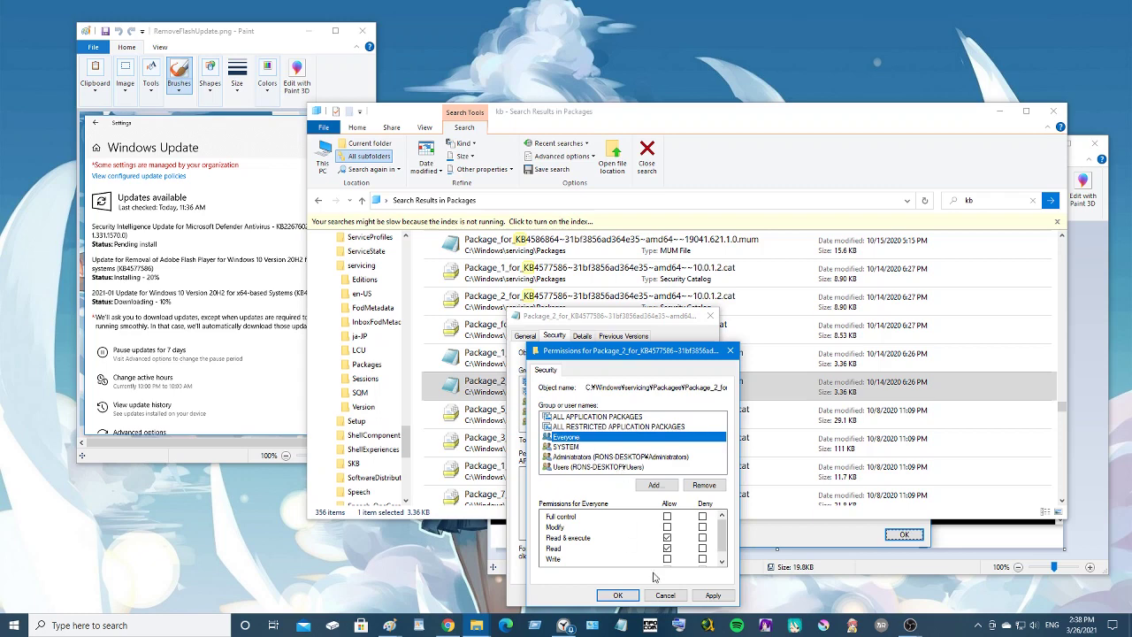
left_click(667, 517)
left_click(619, 595)
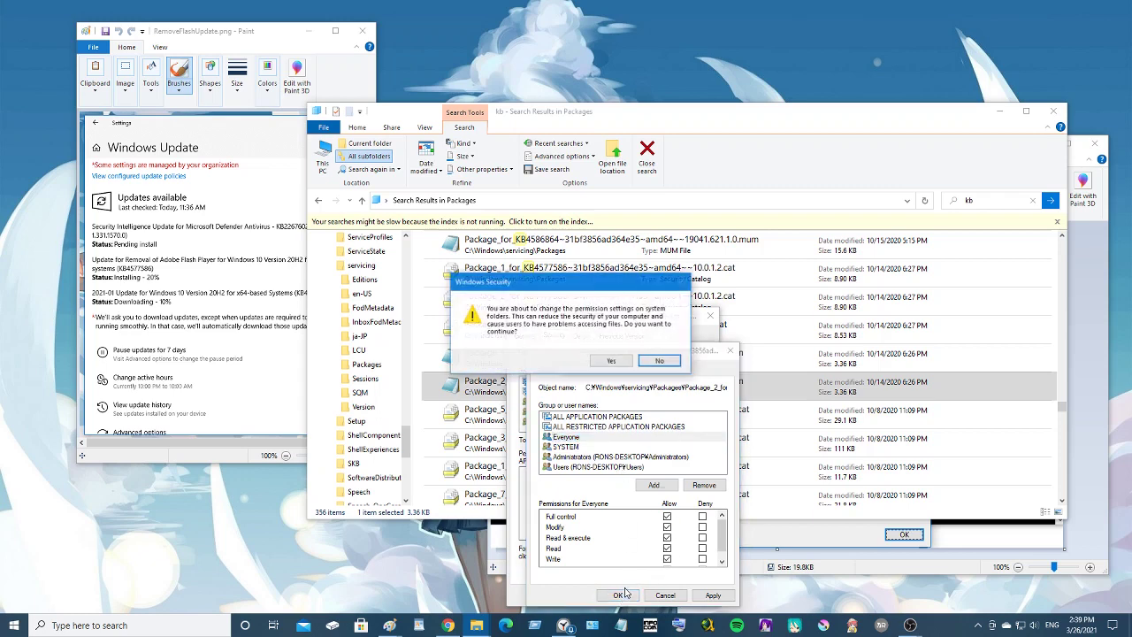
left_click(609, 361)
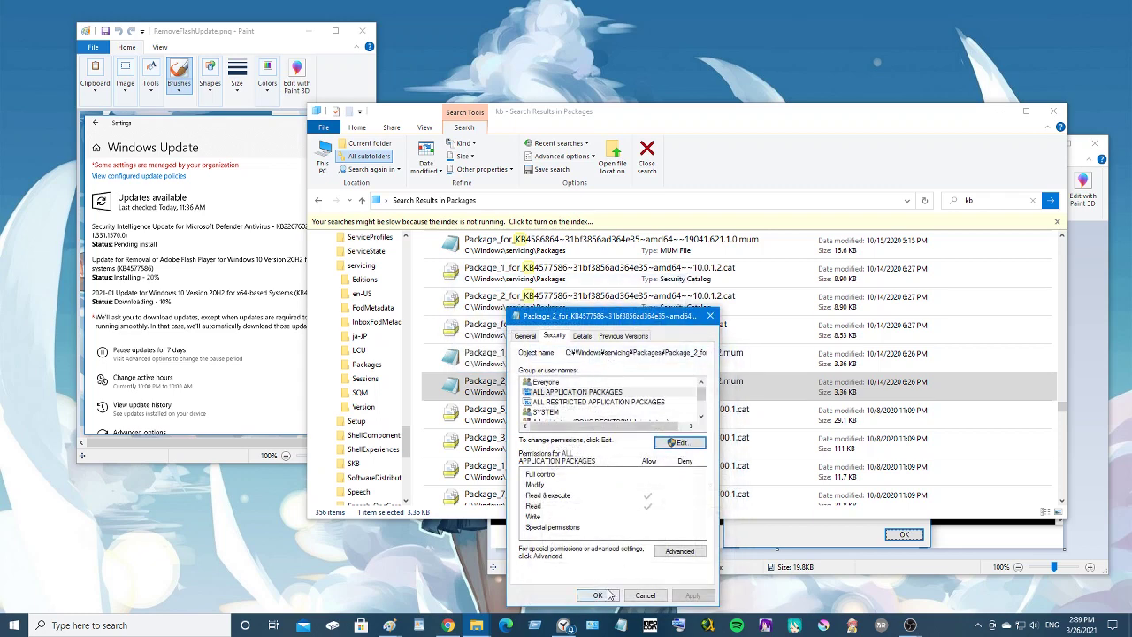
left_click(600, 595)
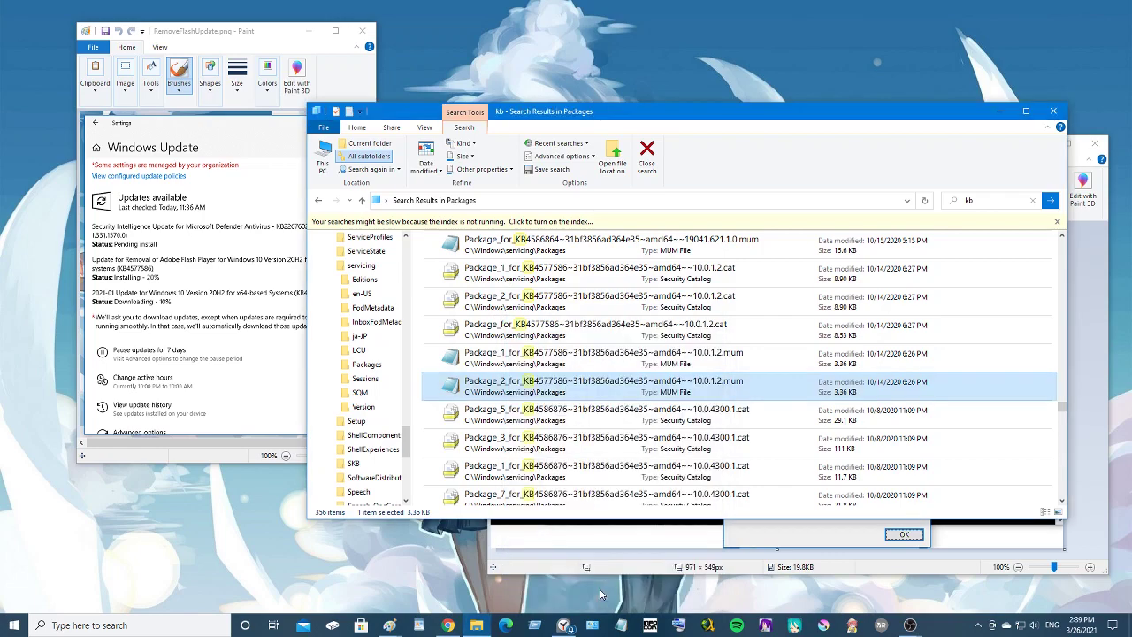
Step: Edit the Package_2_for_KB4577586 MUM file in Notepad, setting its permanence value to "removable", and save and close it
right_click(510, 387)
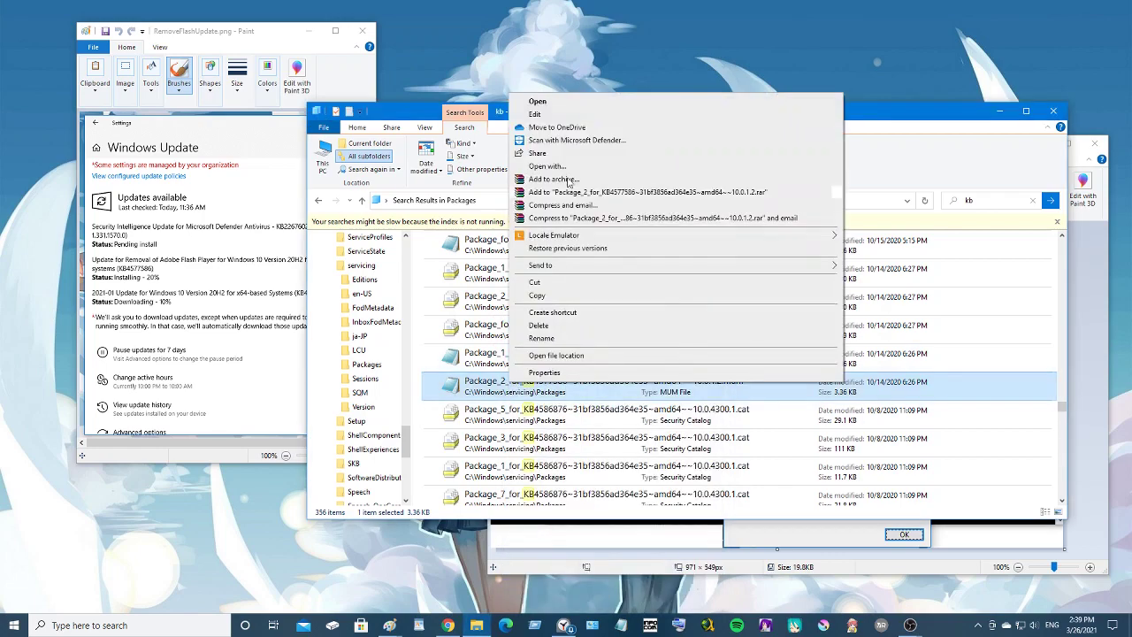
left_click(534, 114)
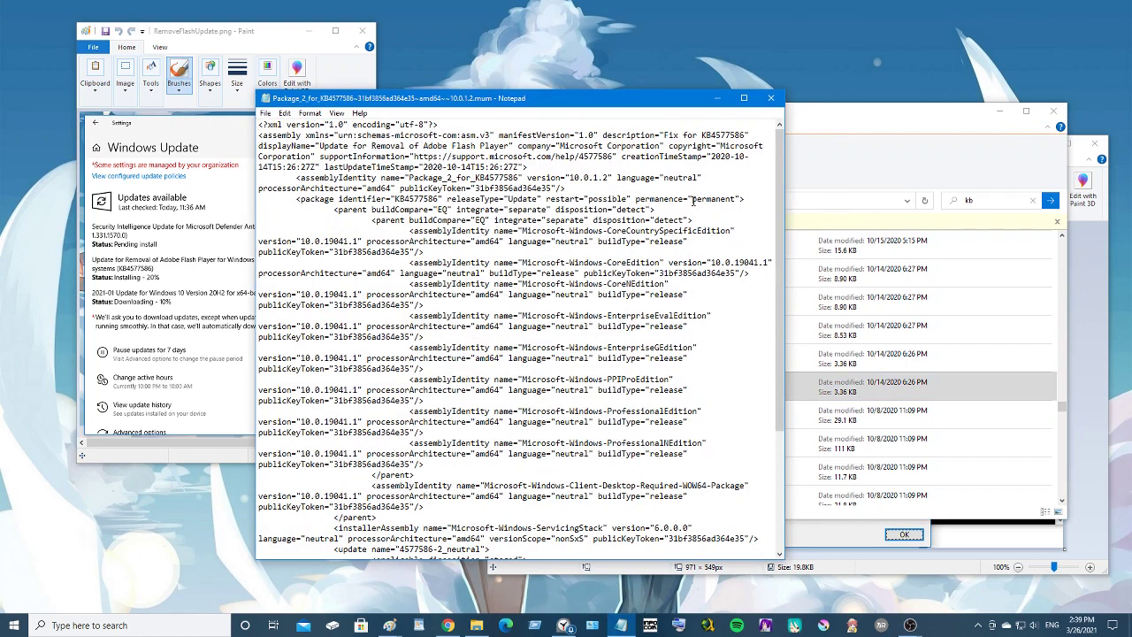
left_click_drag(693, 201, 735, 199)
type("removabl")
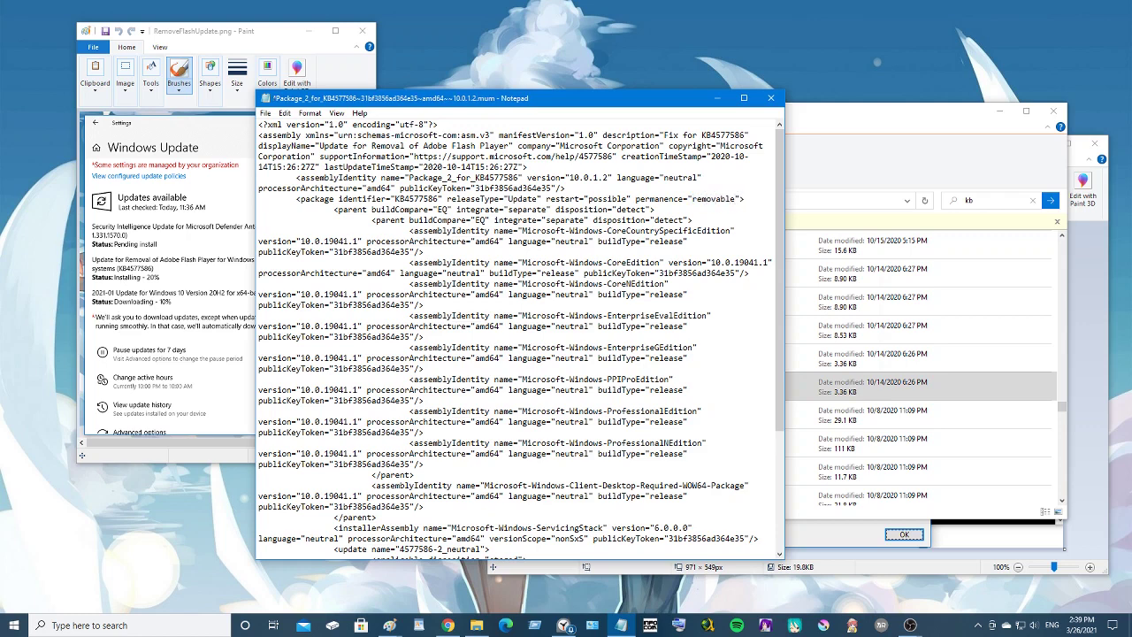
left_click(267, 113)
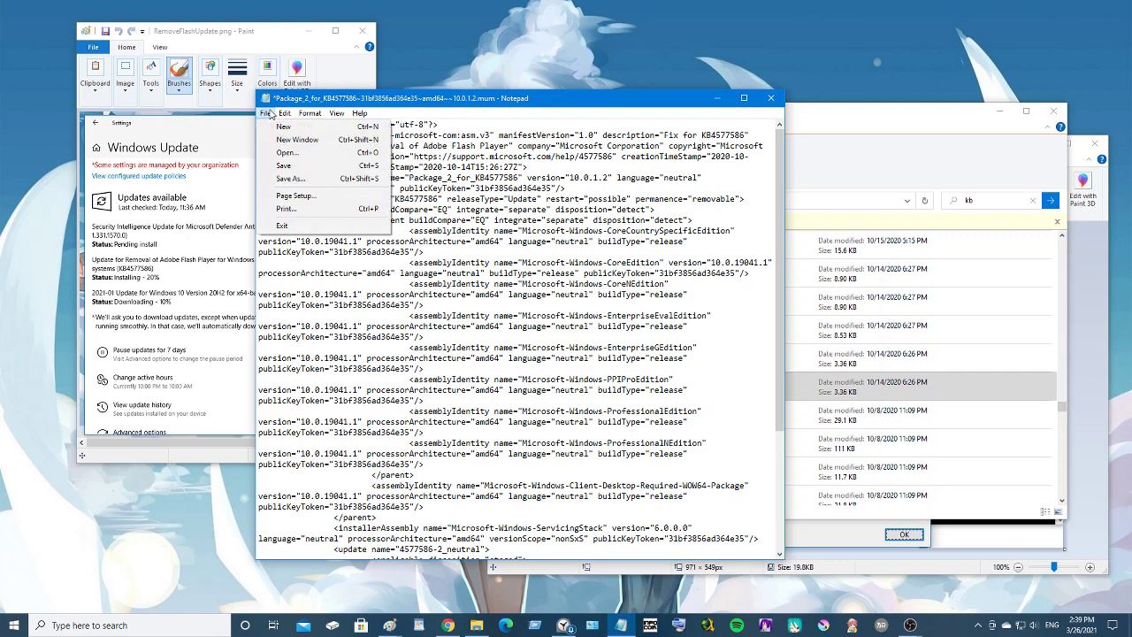
left_click(283, 166)
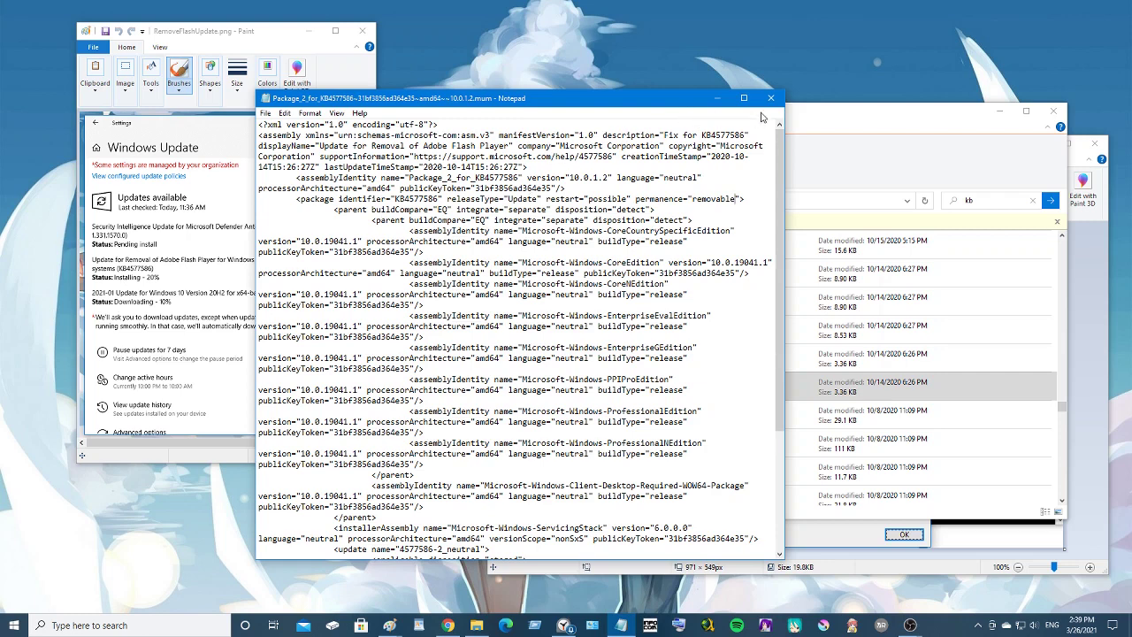
left_click(771, 100)
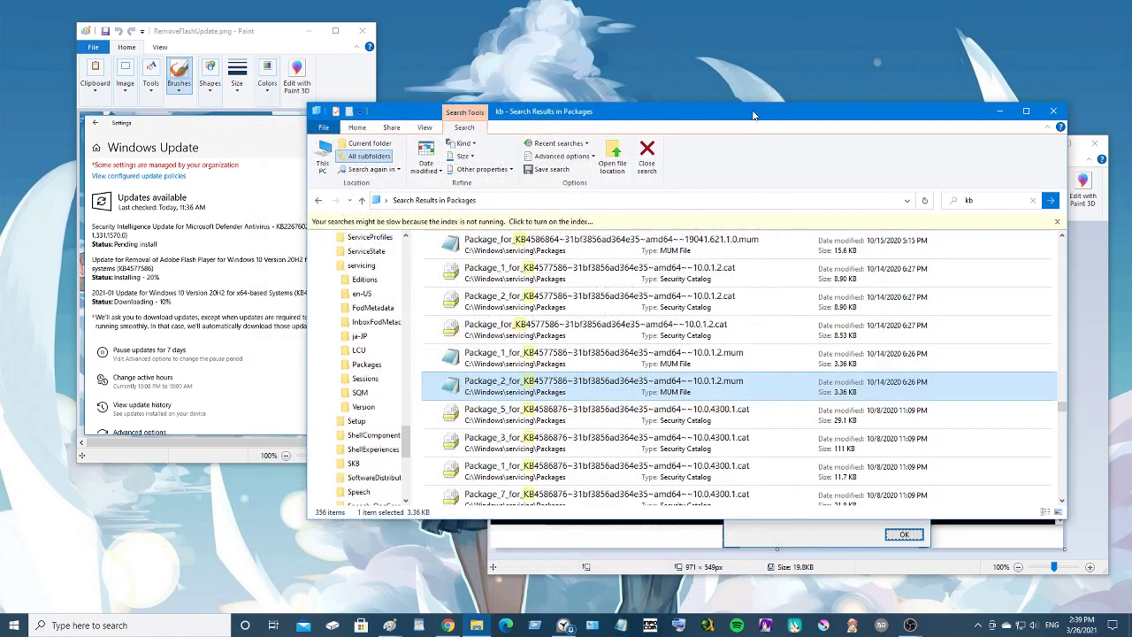
Step: Edit the Package_1_for_KB4577586 MUM file in Notepad, setting its permanence value to "removable", and save and close it
left_click(509, 358)
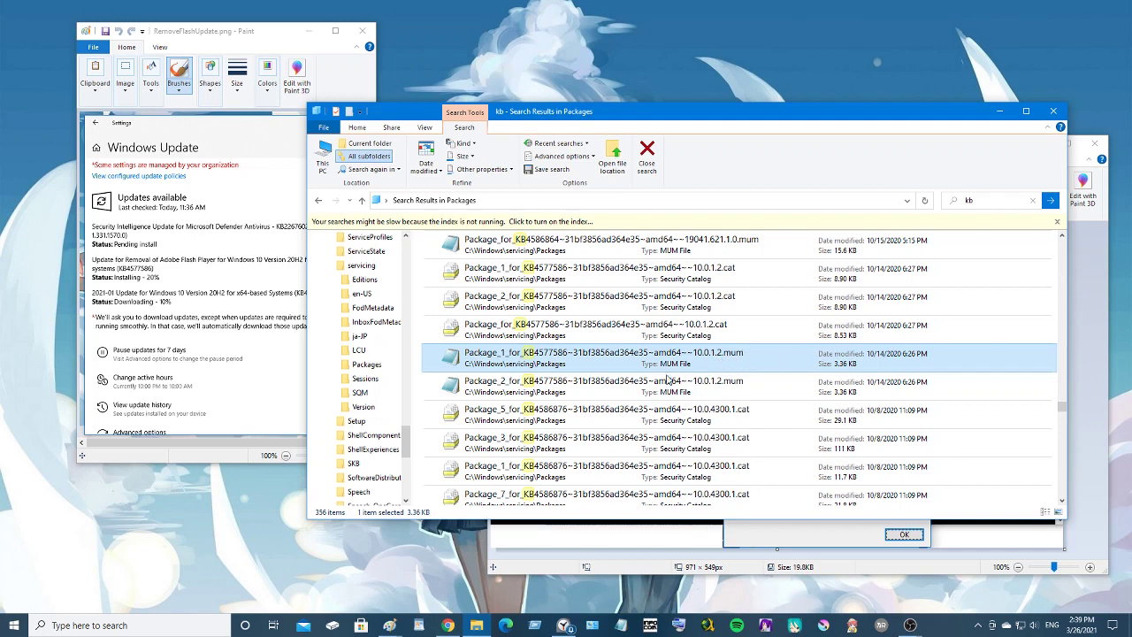
right_click(550, 359)
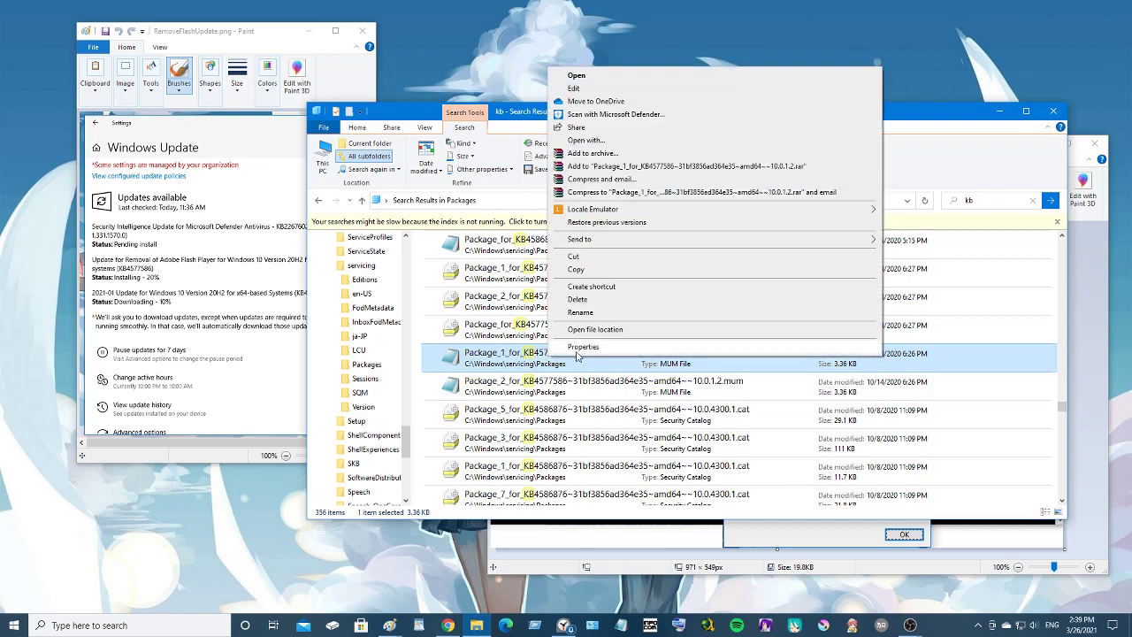
left_click(577, 88)
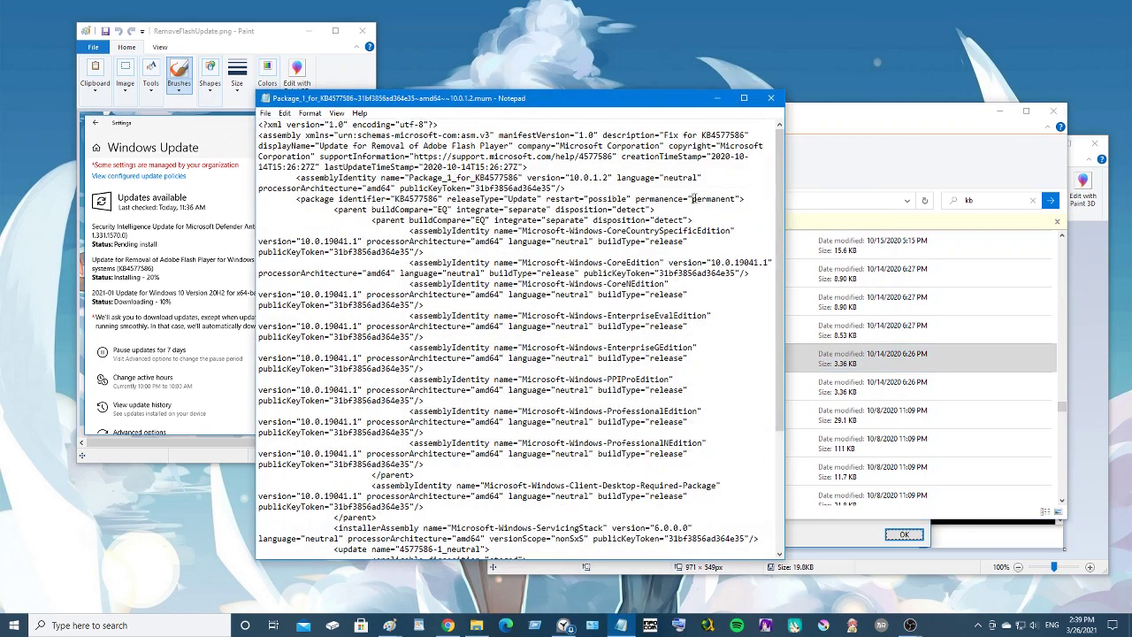
left_click_drag(693, 199, 730, 203)
type("removabl")
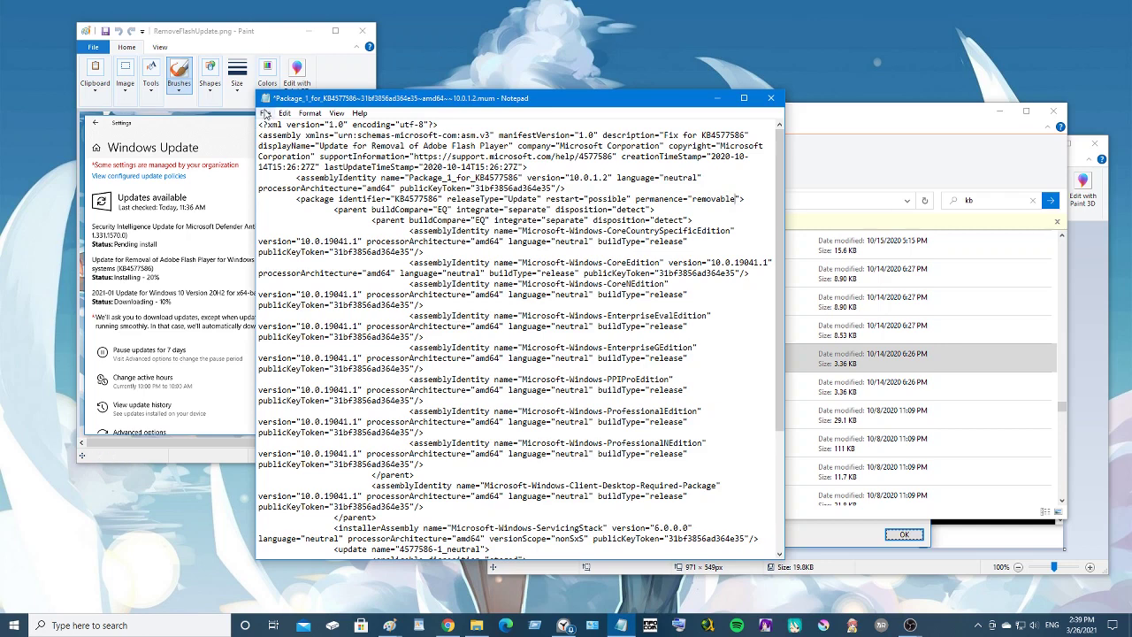
left_click(265, 113)
left_click(284, 168)
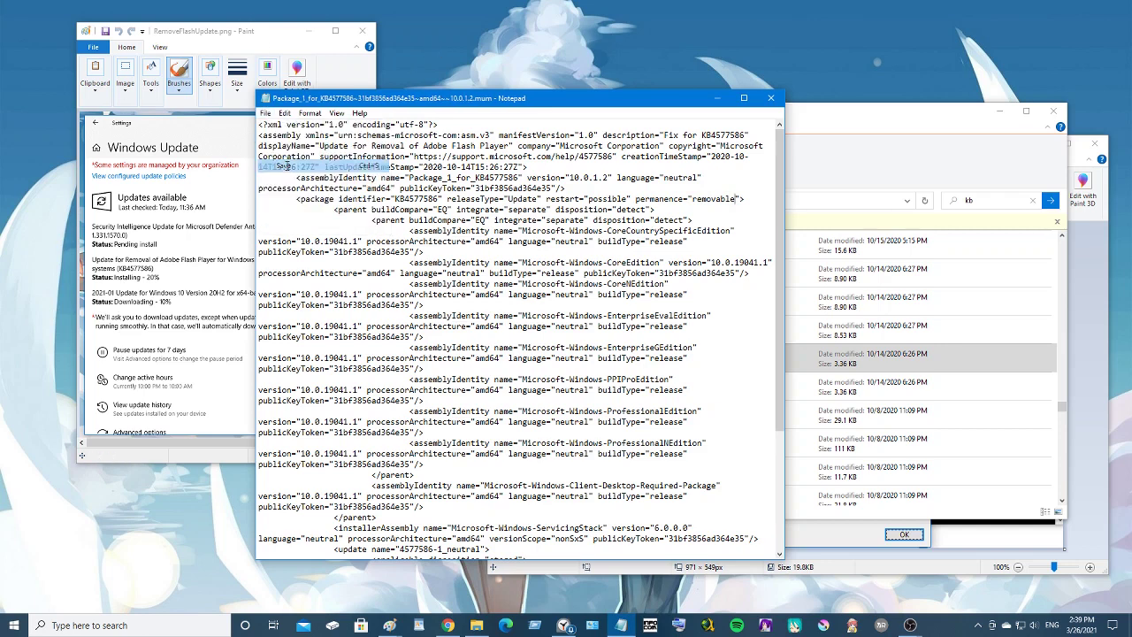
left_click(771, 98)
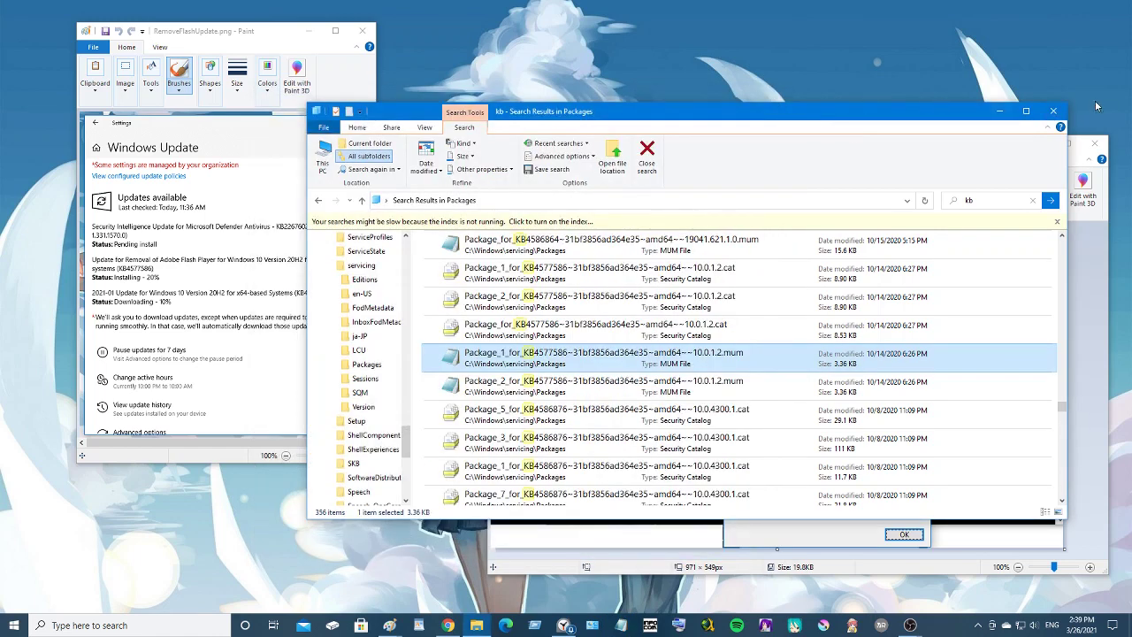
Step: Close the package search results window and minimize both Paint screenshots to clear the desktop
left_click(1061, 108)
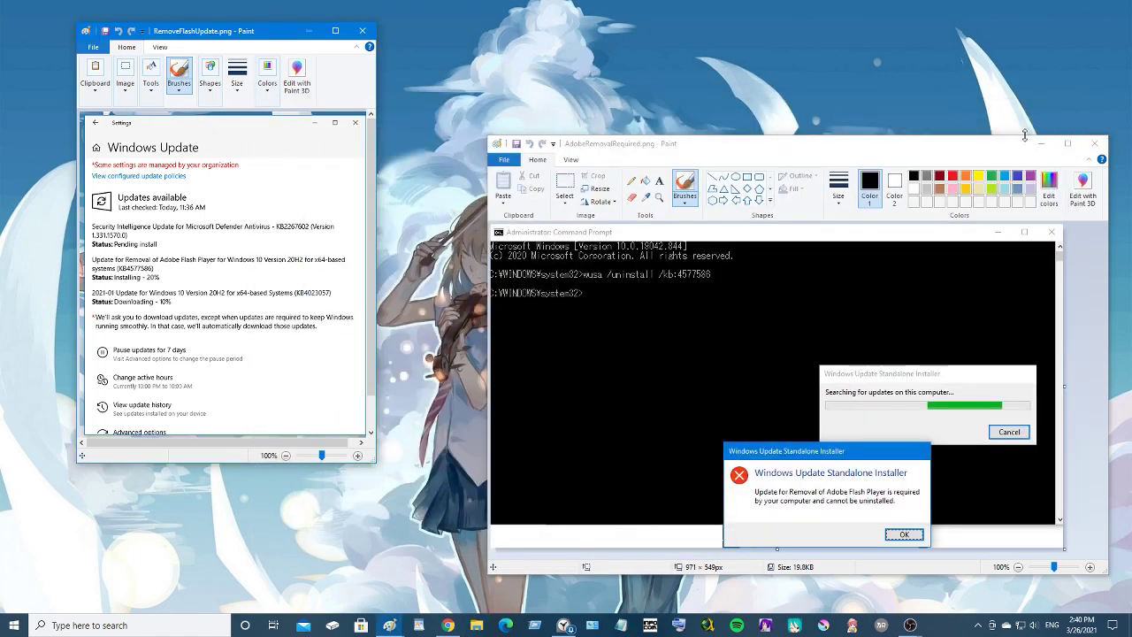
left_click(1042, 143)
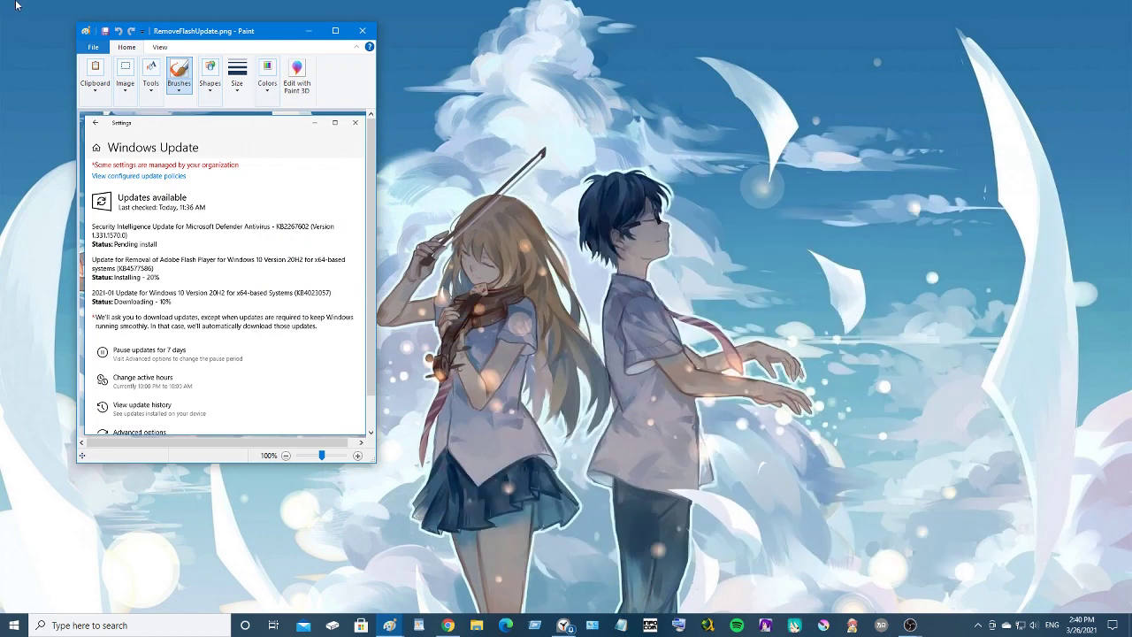
left_click(309, 31)
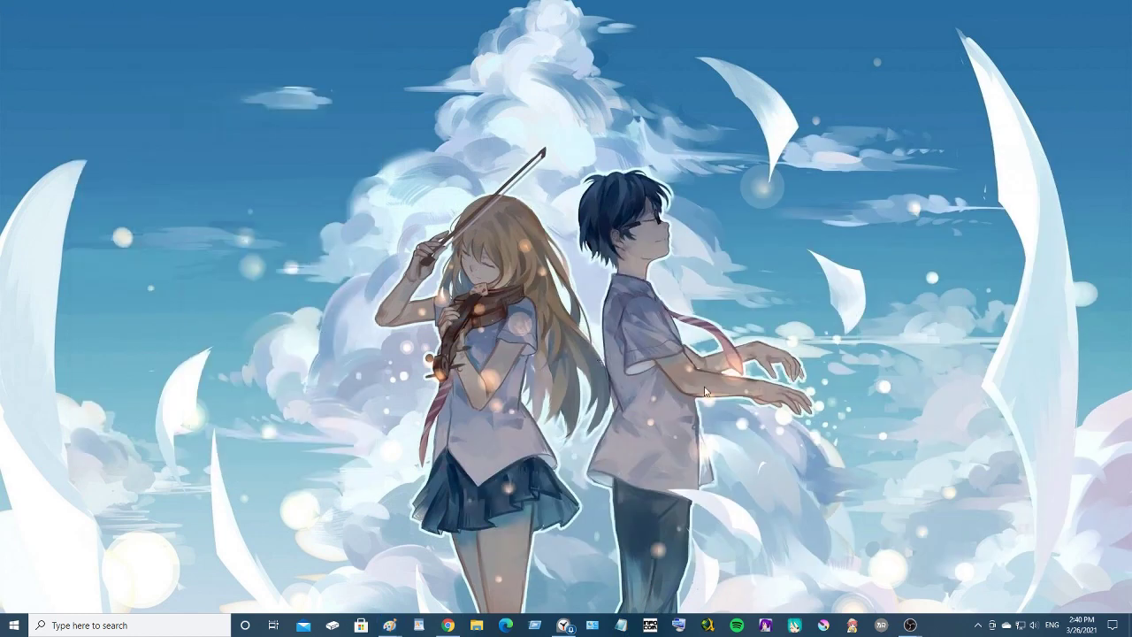
Step: Open Windows Settings and go to the Windows Update page under Update & Security
left_click(12, 625)
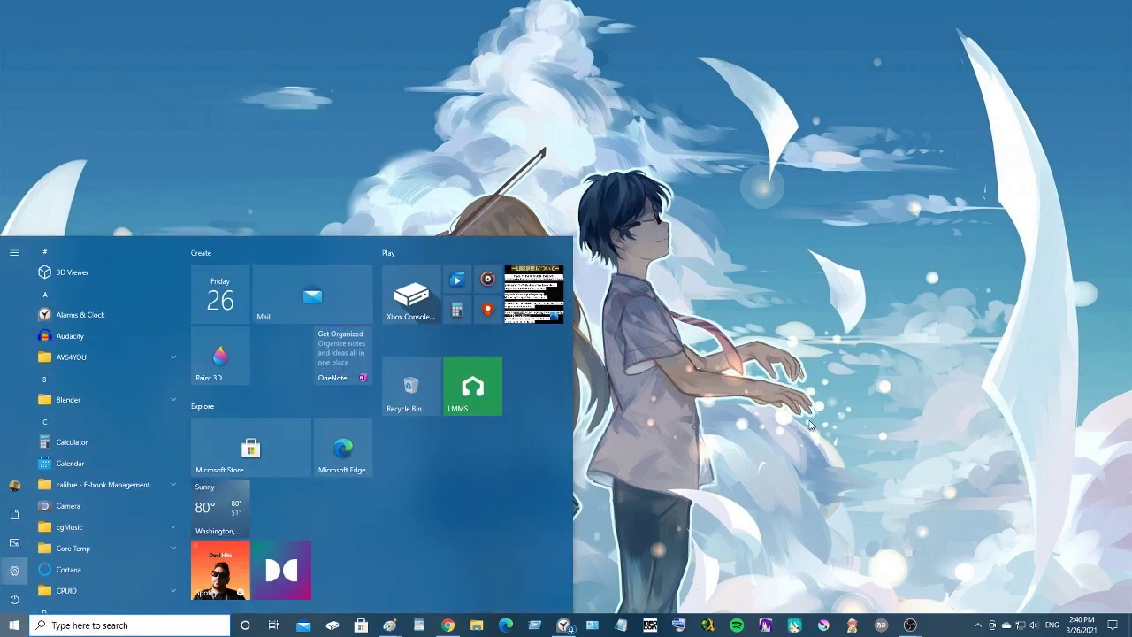
key("super+i")
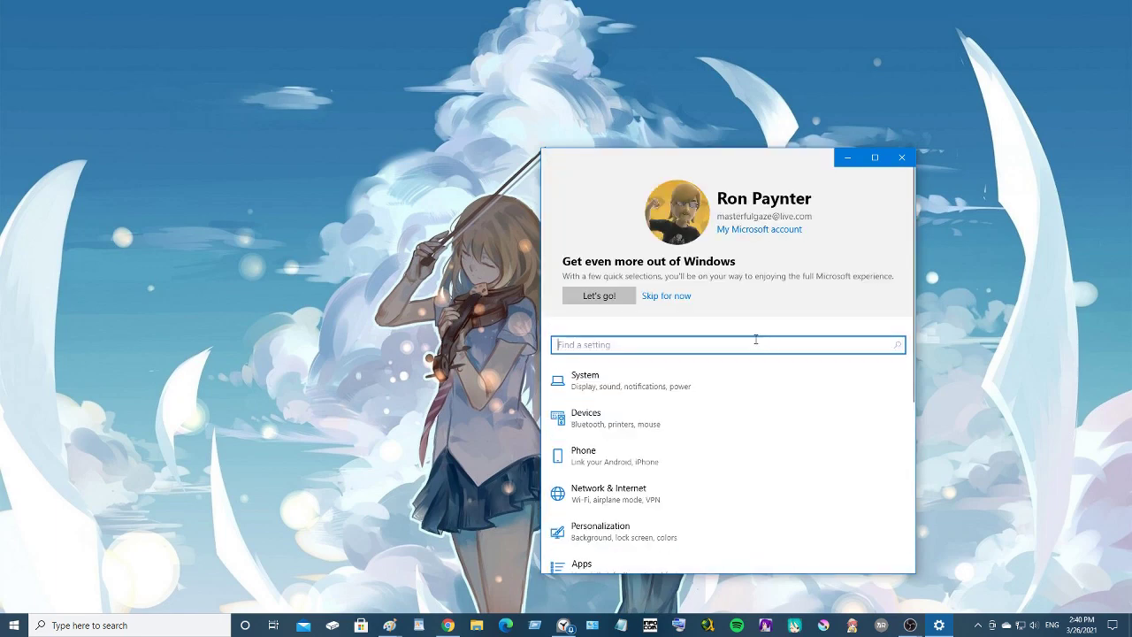
scroll(756, 344, "down", 5)
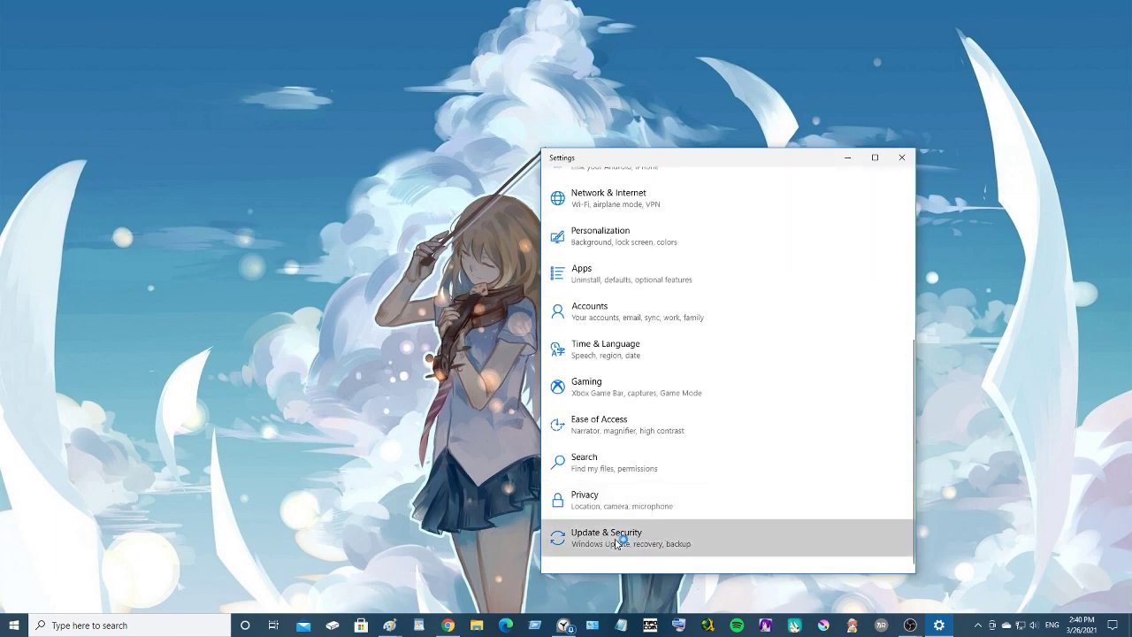
left_click(708, 529)
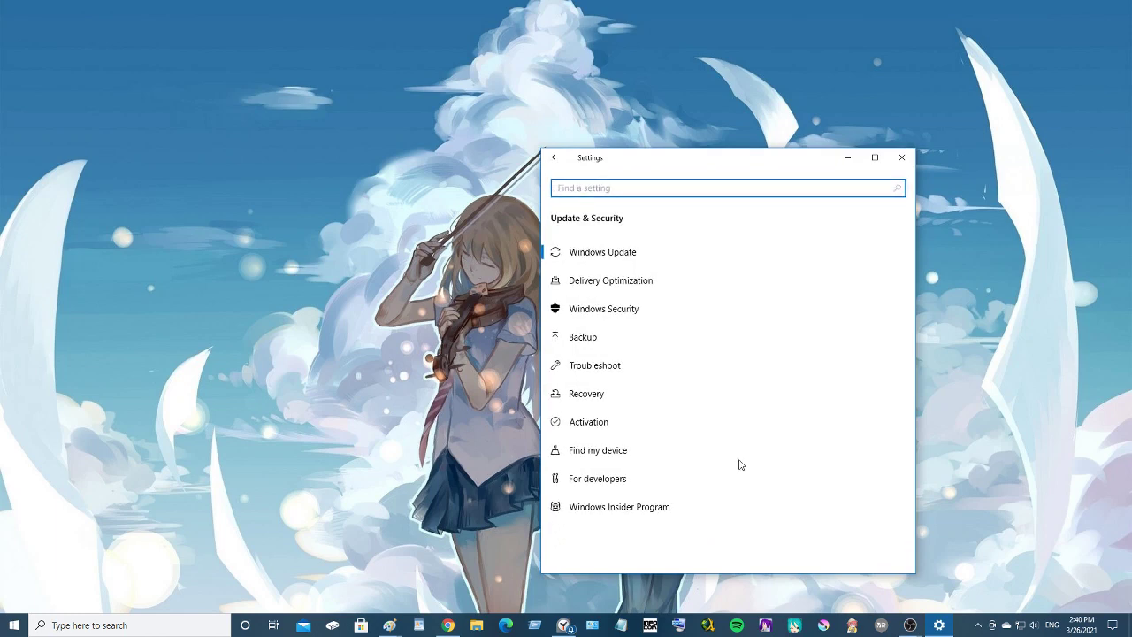
left_click(630, 258)
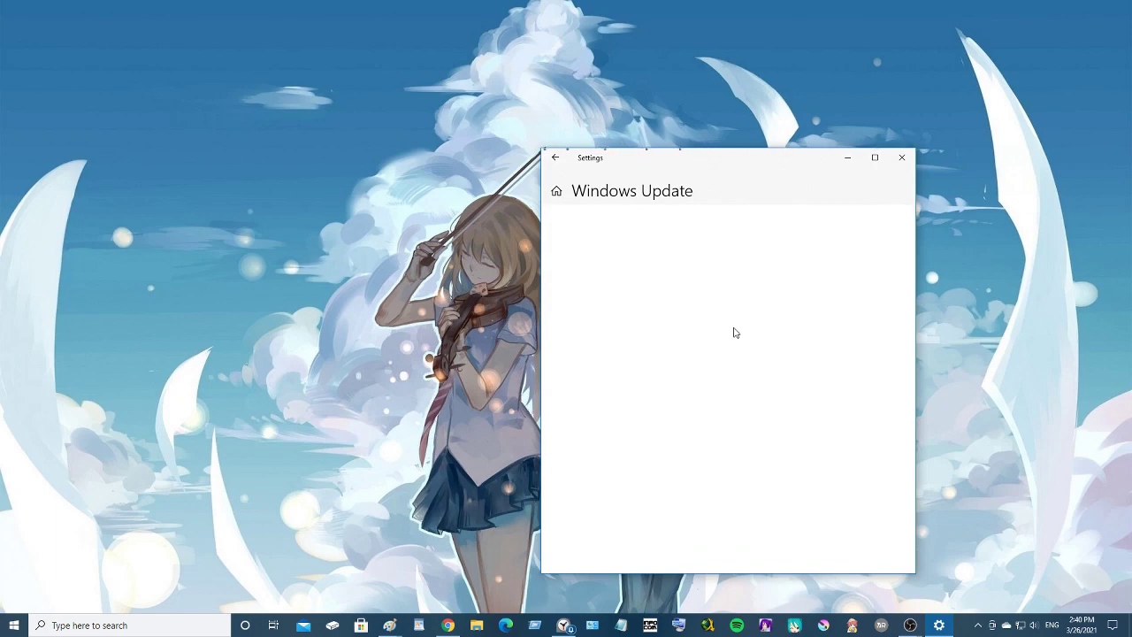
Step: Open the update history from Windows Update and bring up the list of installed updates for uninstalling
scroll(734, 332, "down", 3)
scroll(733, 331, "up", 1)
scroll(730, 331, "down", 1)
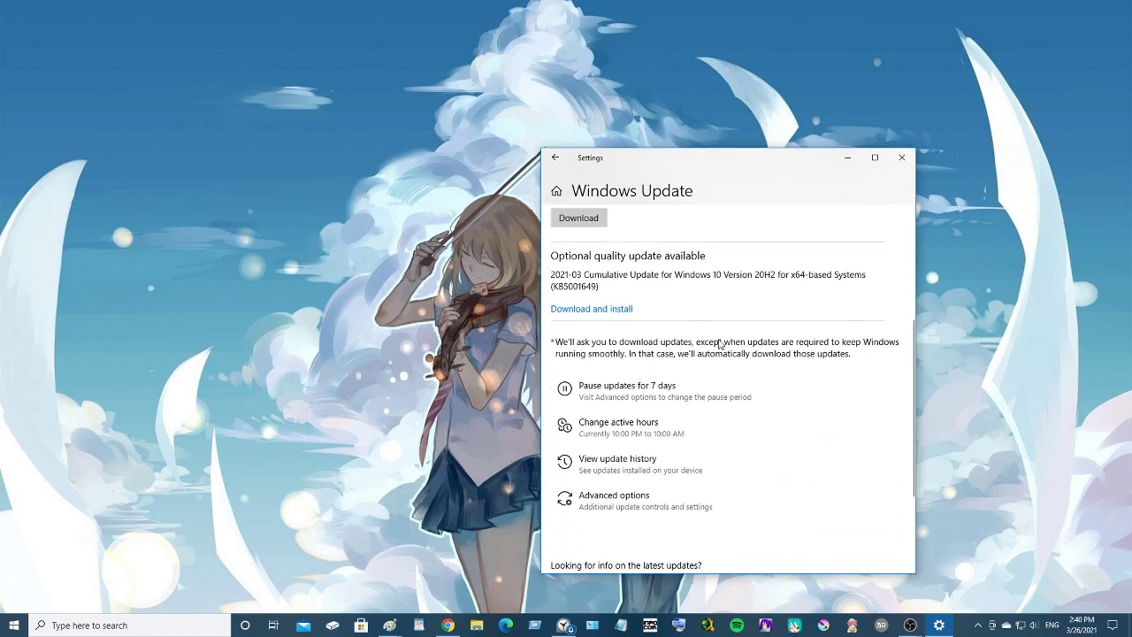
left_click(610, 466)
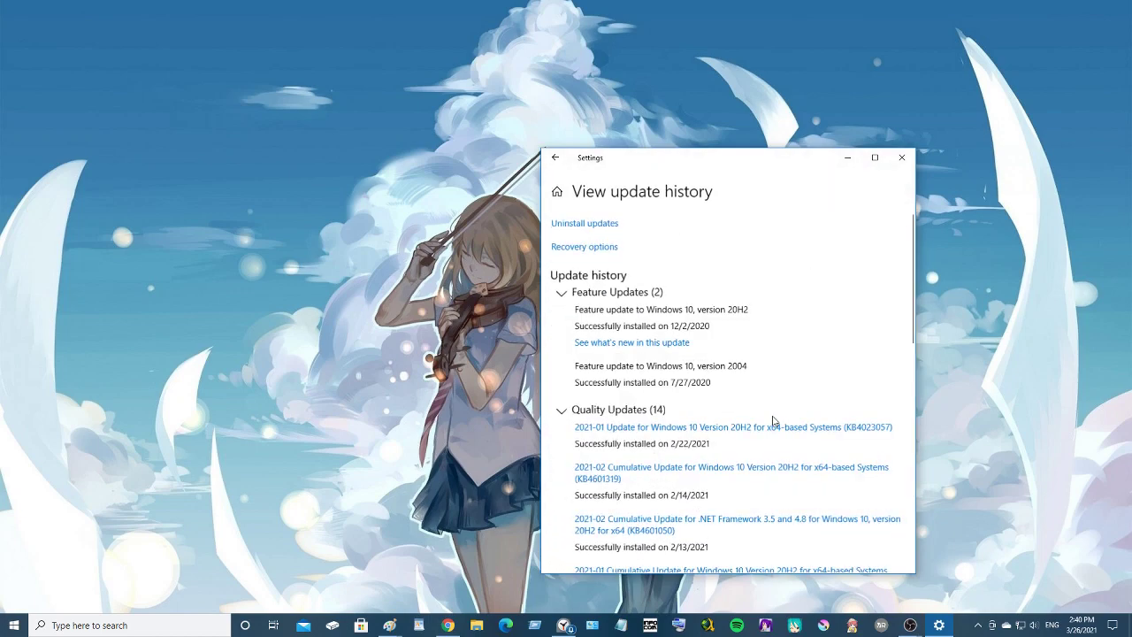
left_click(567, 224)
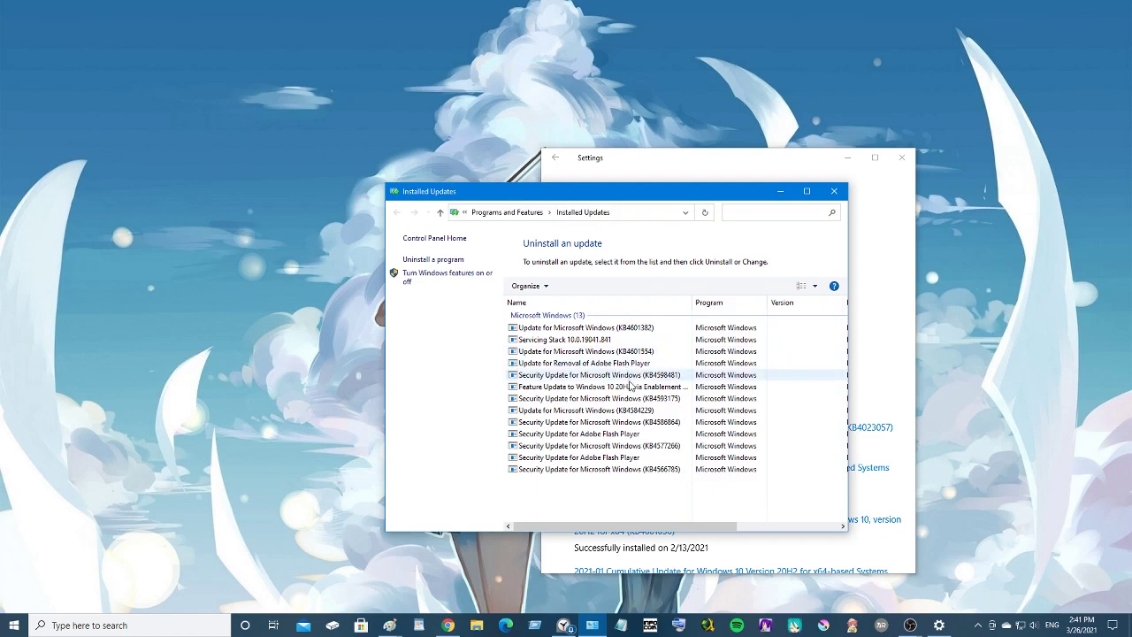
Step: Uninstall the "Update for Removal of Adobe Flash Player", close the installed updates list and return to the Windows Update page
left_click(598, 364)
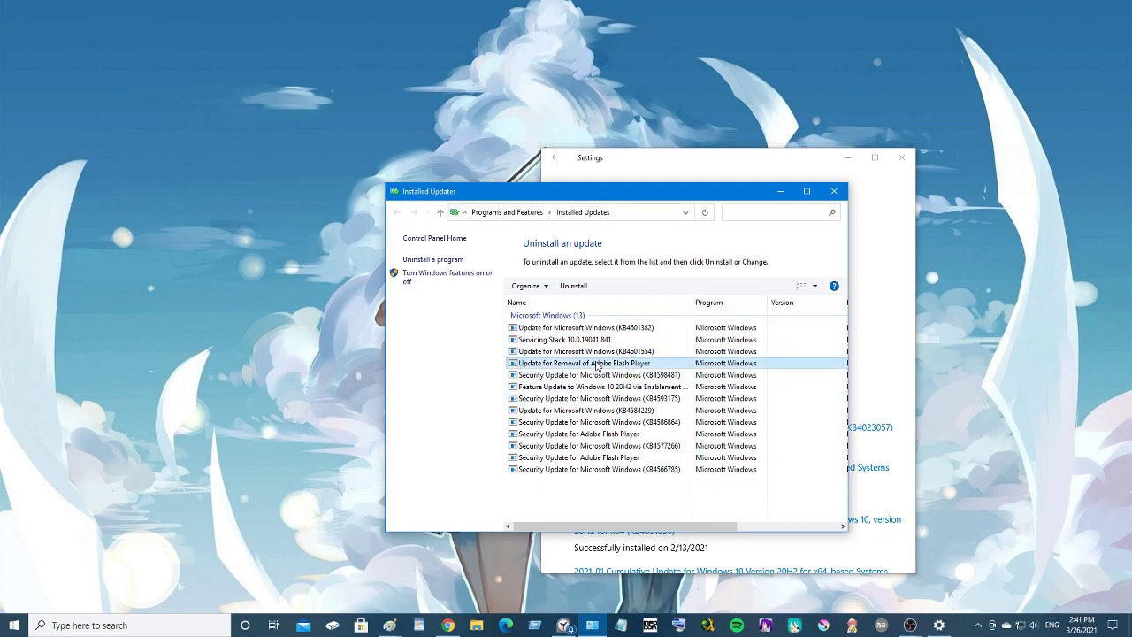
left_click(571, 287)
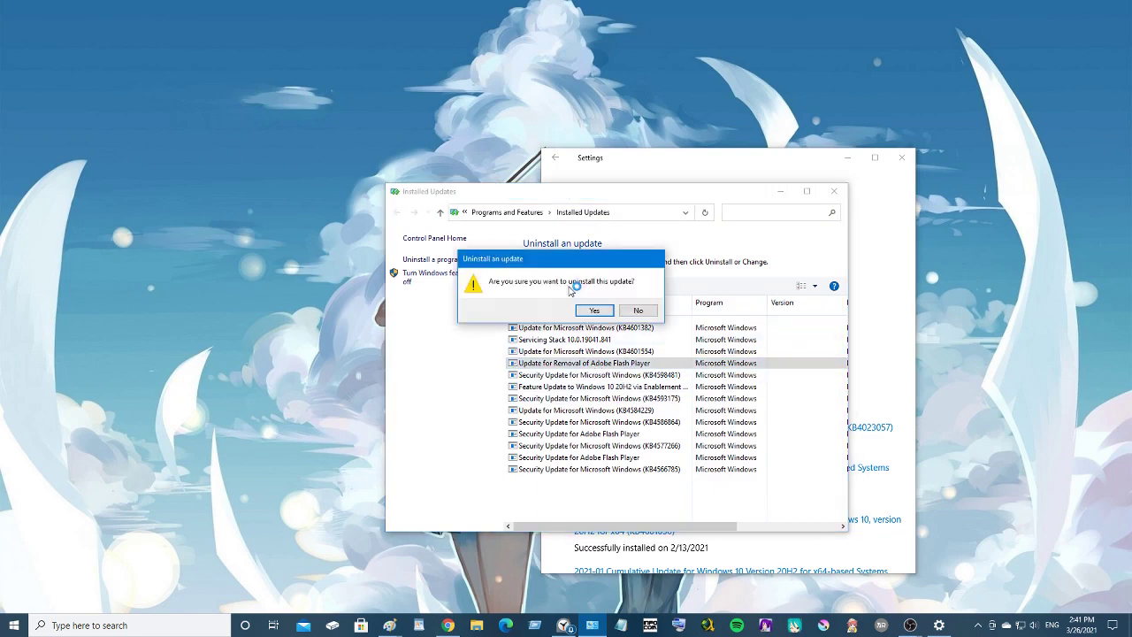
left_click(649, 308)
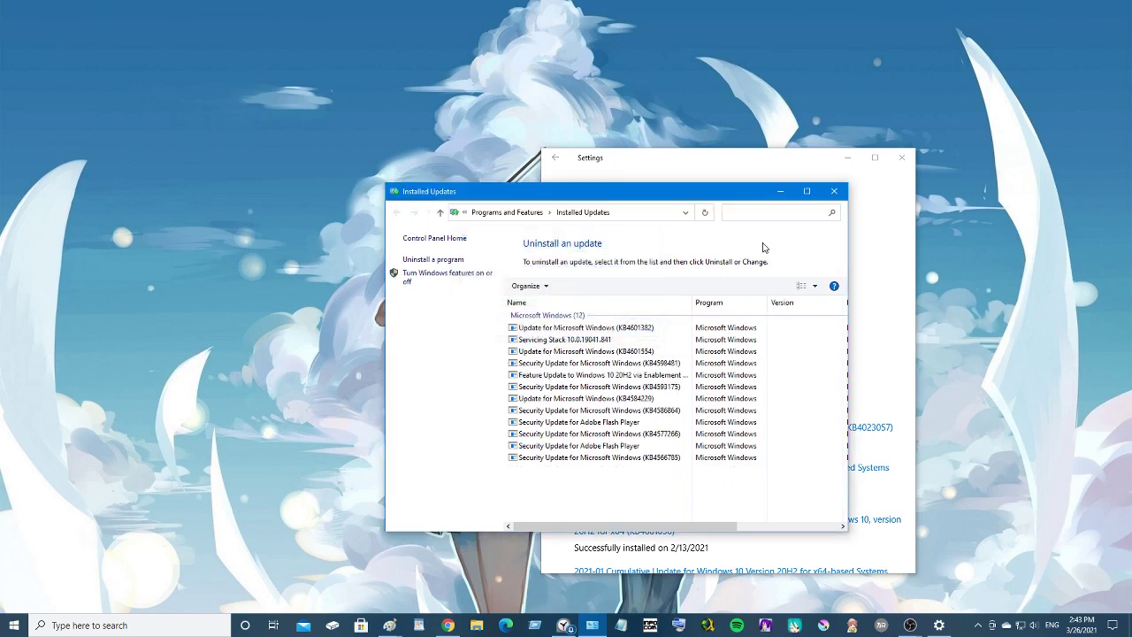
left_click(834, 192)
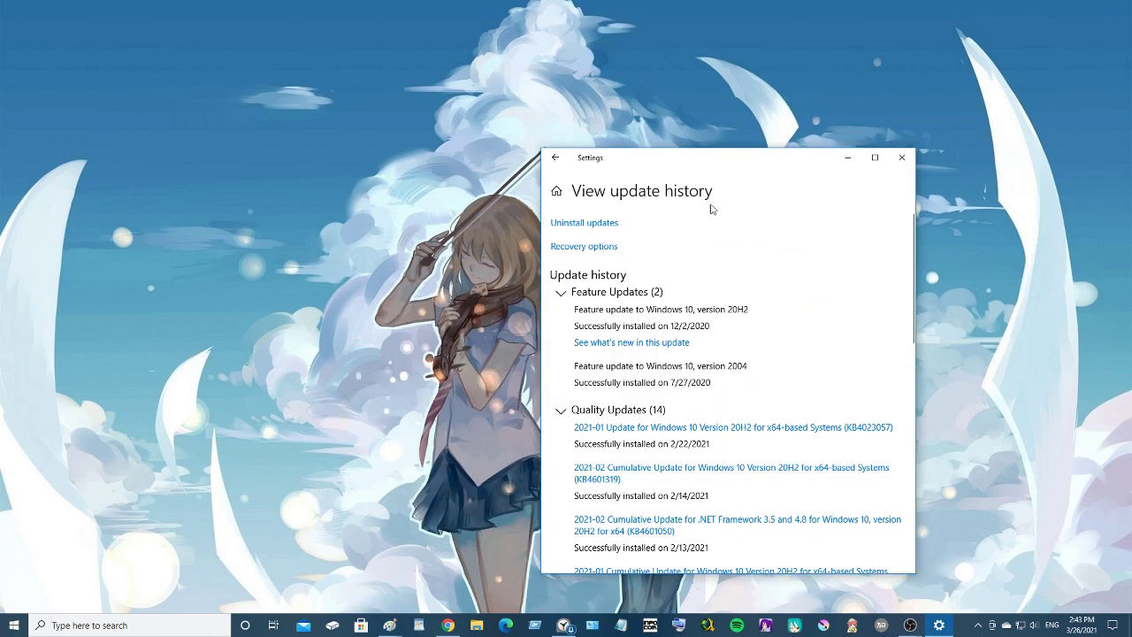
left_click(556, 160)
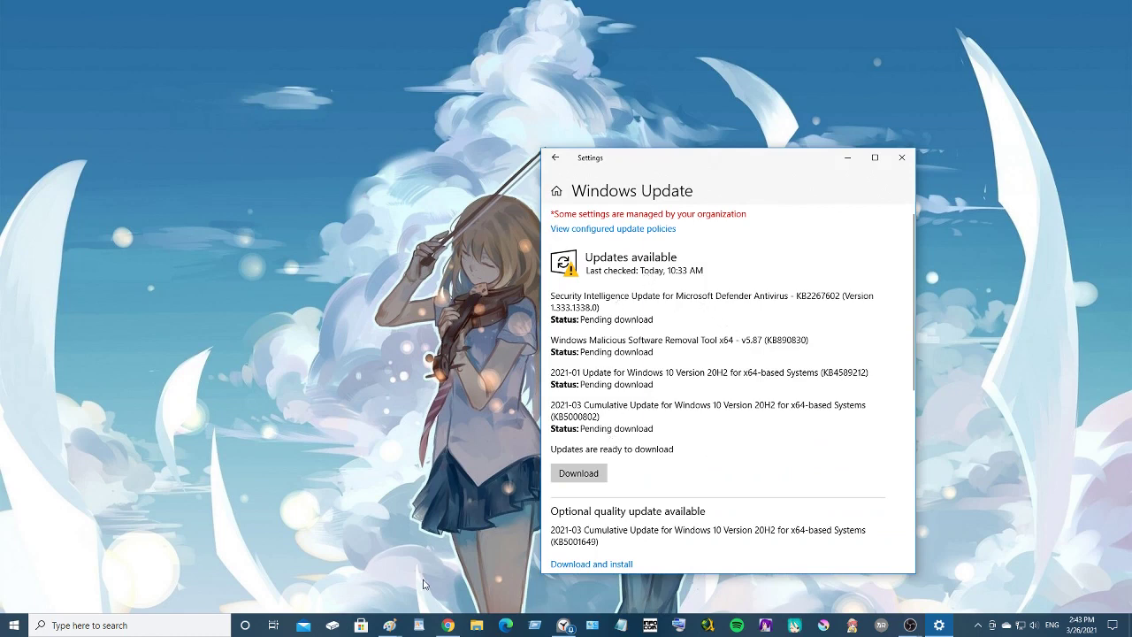
Step: Open File Explorer and go to the folder containing the recent file wushowhide.diagcab
left_click(476, 626)
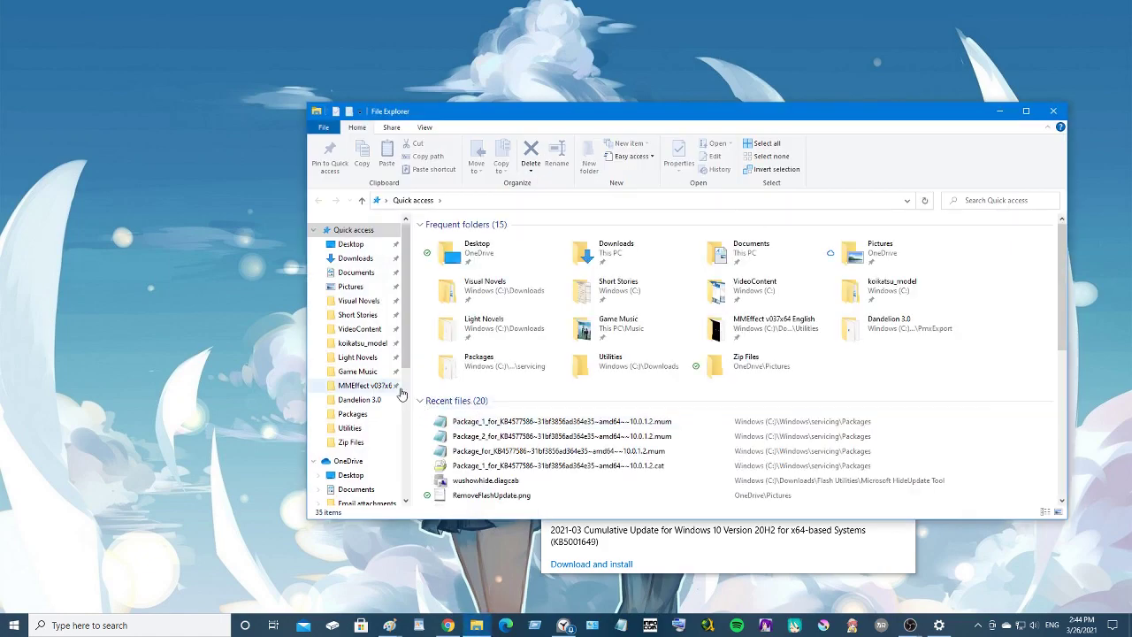
right_click(489, 480)
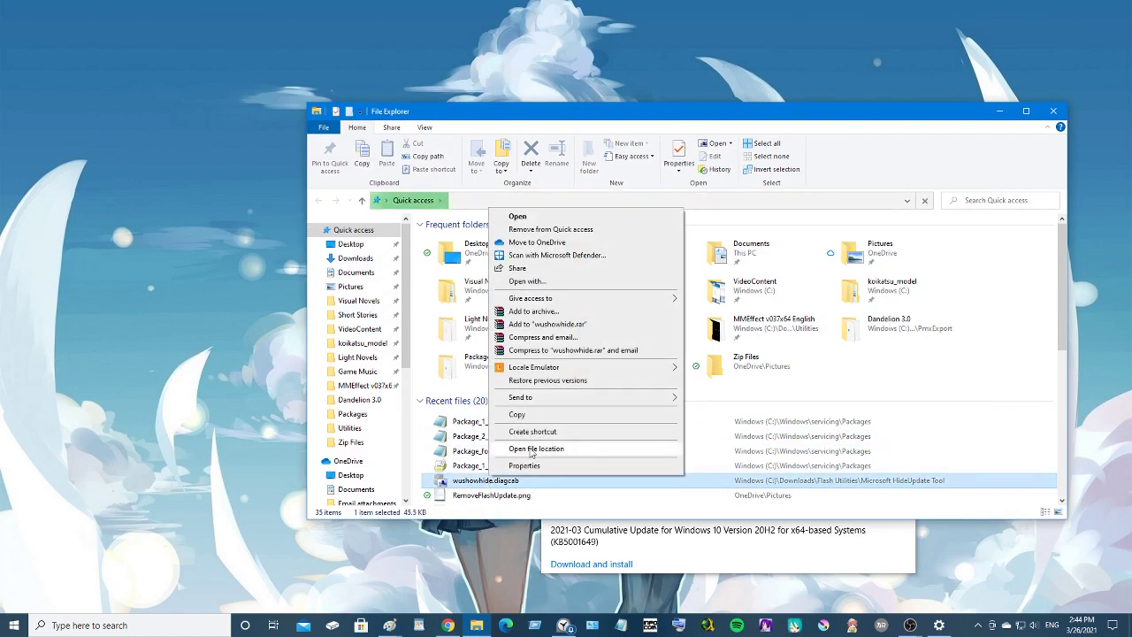
left_click(533, 449)
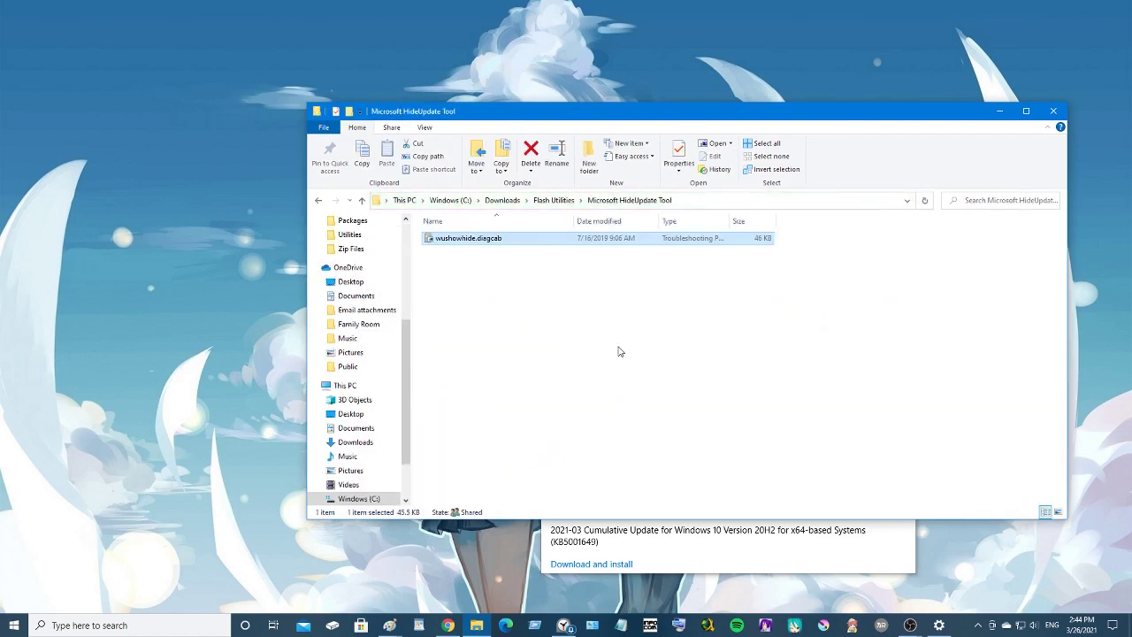
Step: Look inside the PowerRun folder in Flash Utilities and return to the Microsoft HideUpdate Tool folder
left_click(544, 202)
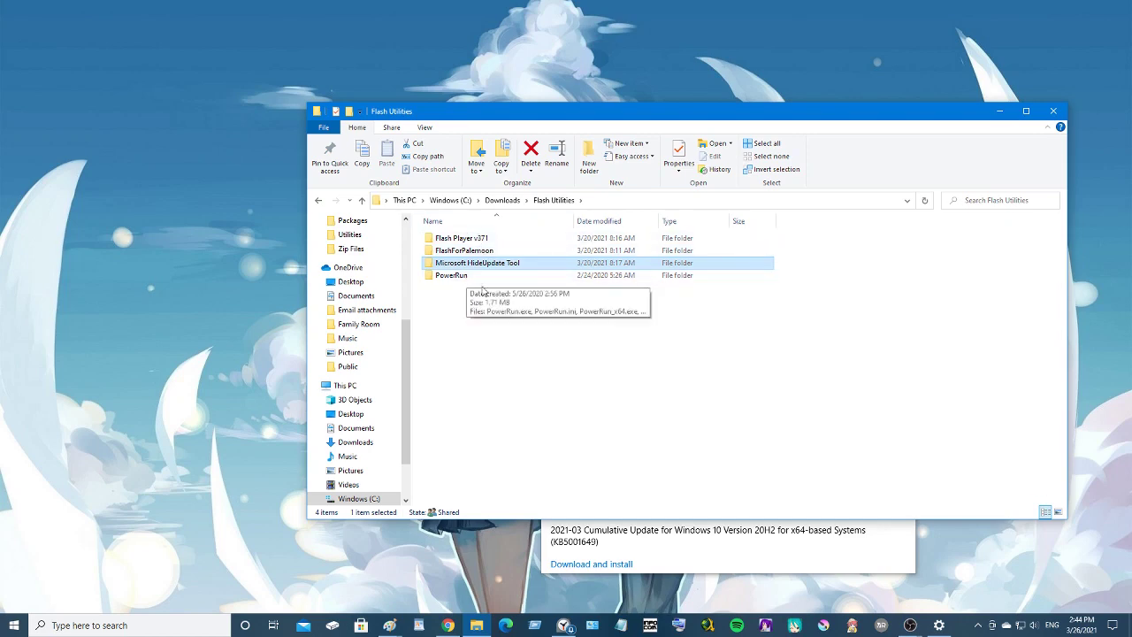
double_click(462, 278)
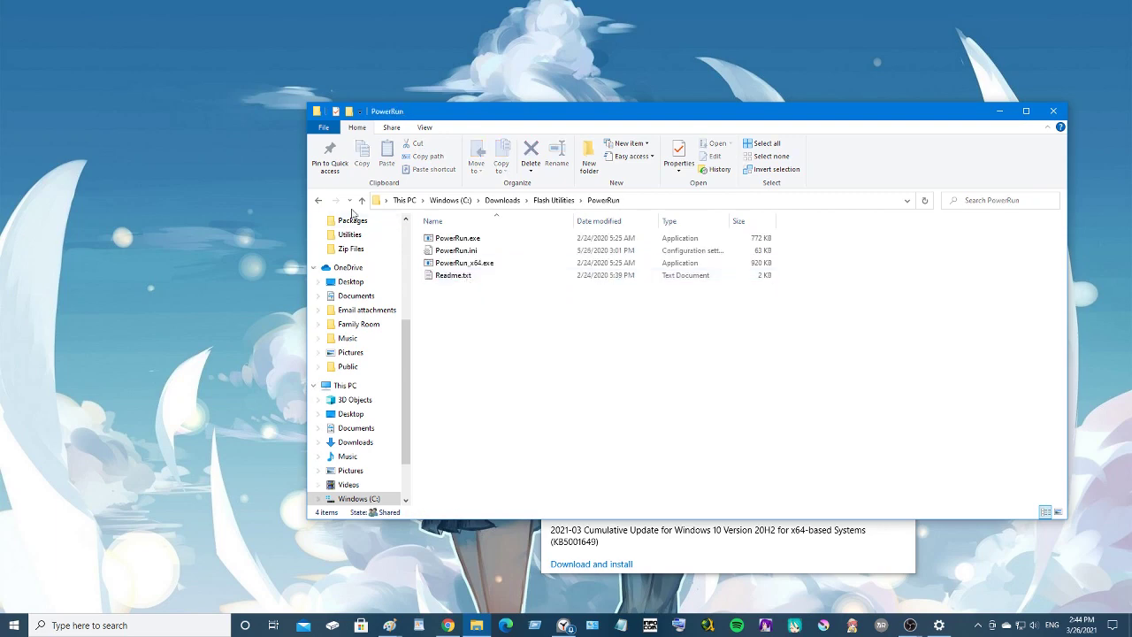
left_click(319, 203)
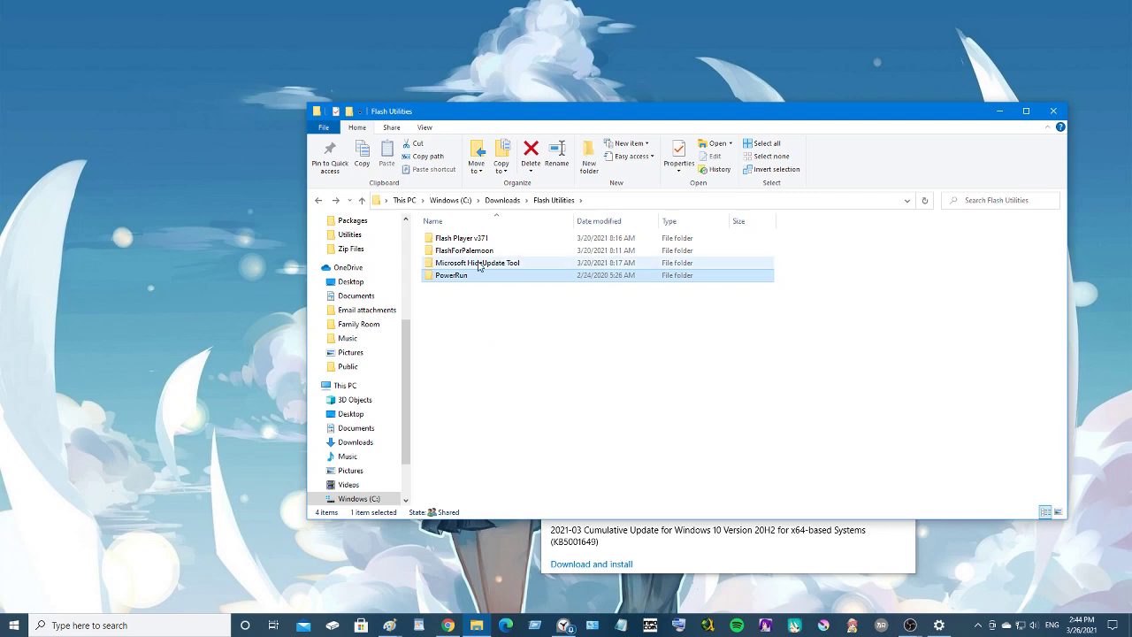
mouse_move(477, 265)
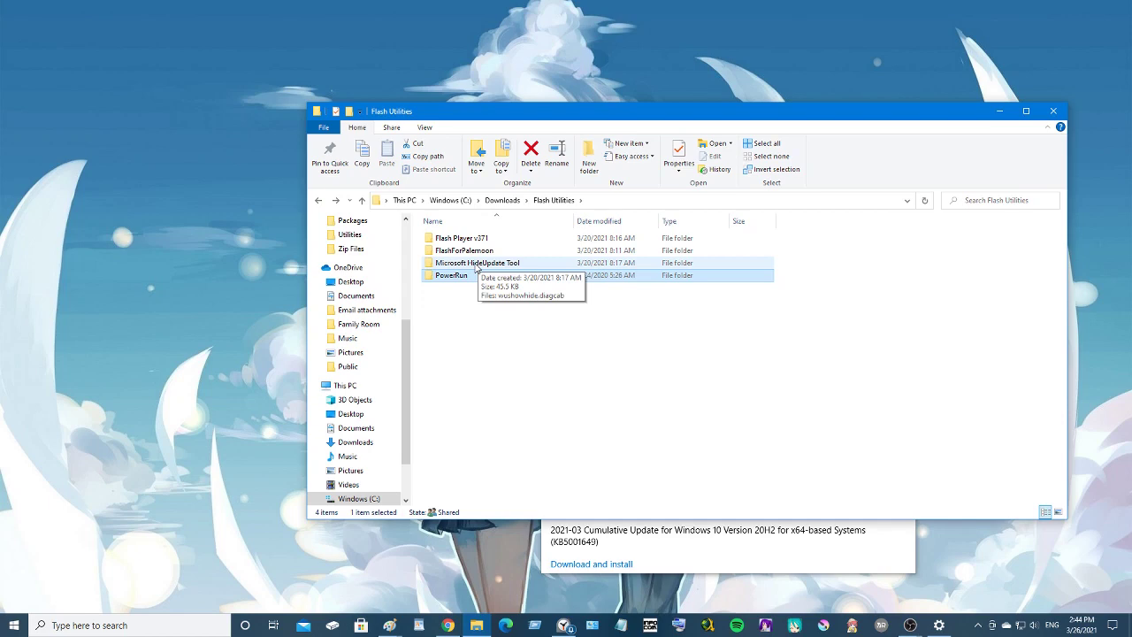
double_click(477, 265)
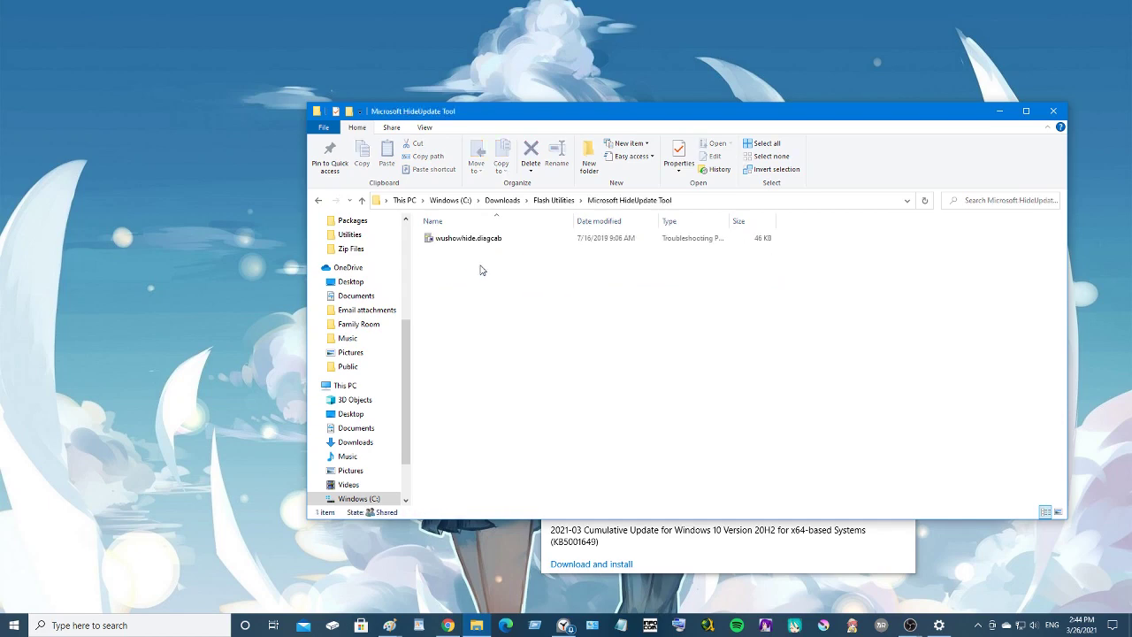
Step: Run wushowhide.diagcab to check which updates can be hidden, toggle the KB5000802 entry on and off, and close the troubleshooter
double_click(458, 245)
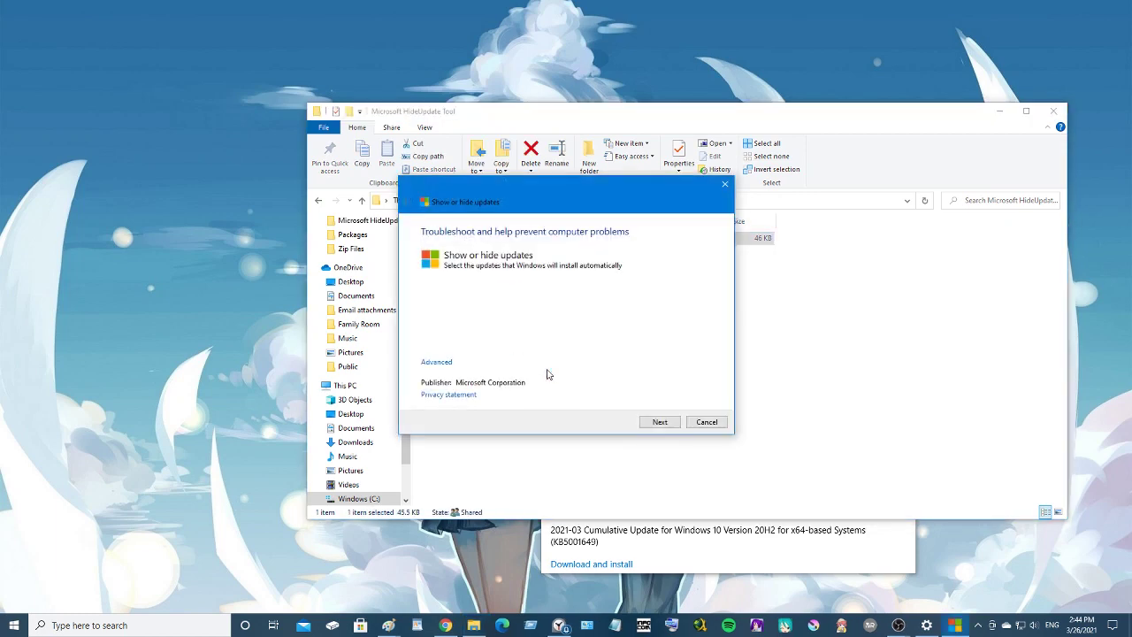
left_click(658, 422)
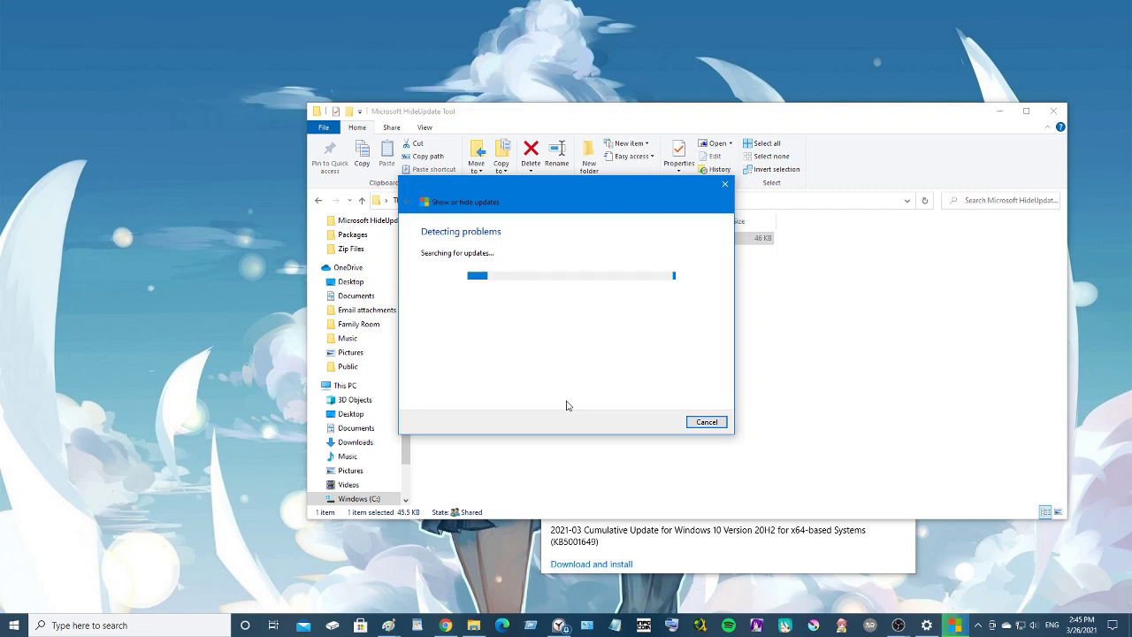
left_click(483, 312)
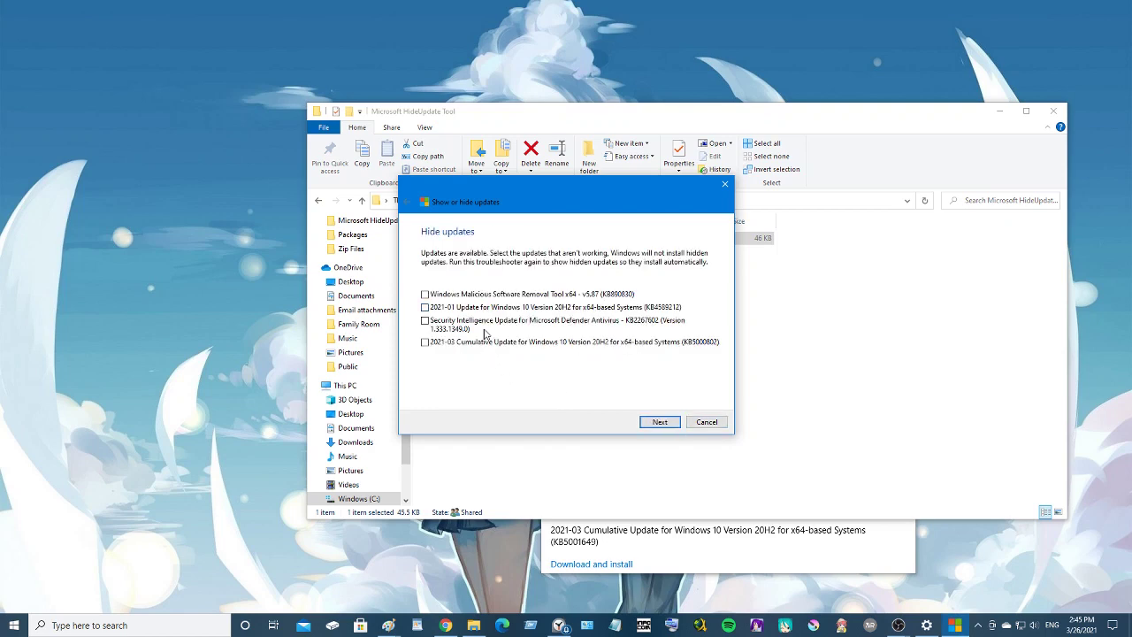
left_click(426, 342)
left_click(425, 342)
left_click(724, 186)
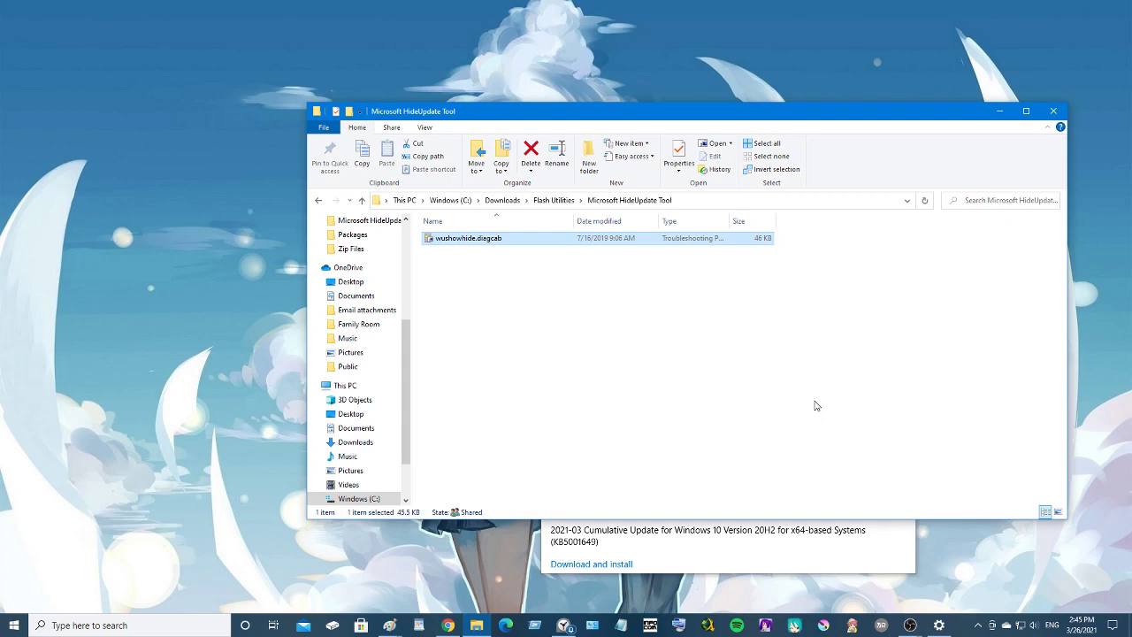
Step: Close the Windows Update settings window and open the 32_0_r0_371 folder inside Flash Utilities' Flash Player v371 folder
left_click(739, 543)
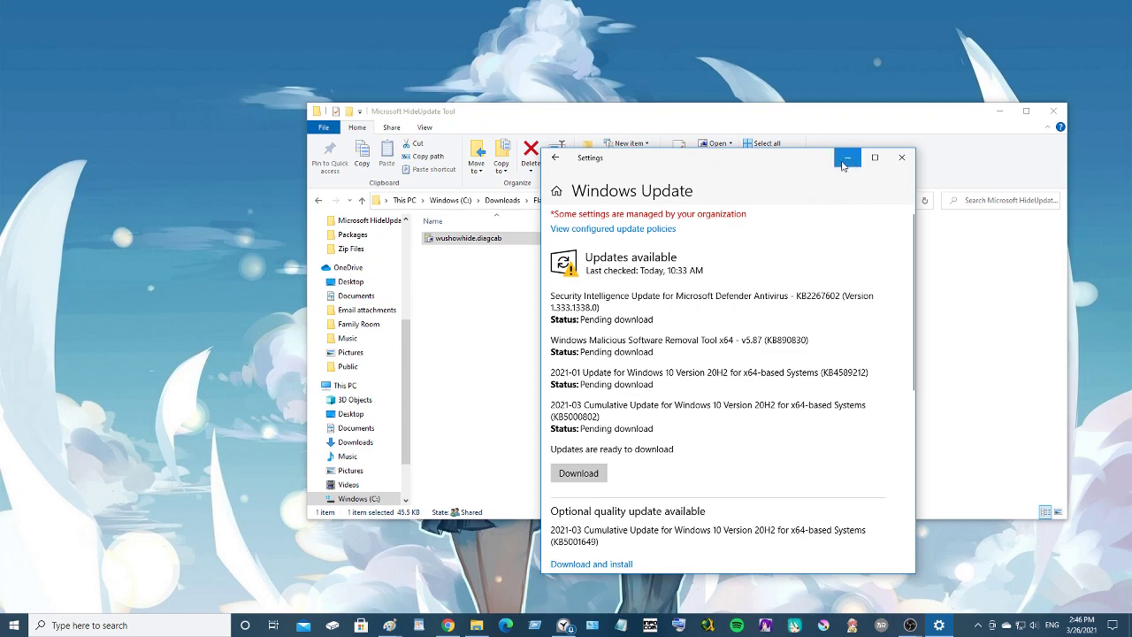
left_click(901, 157)
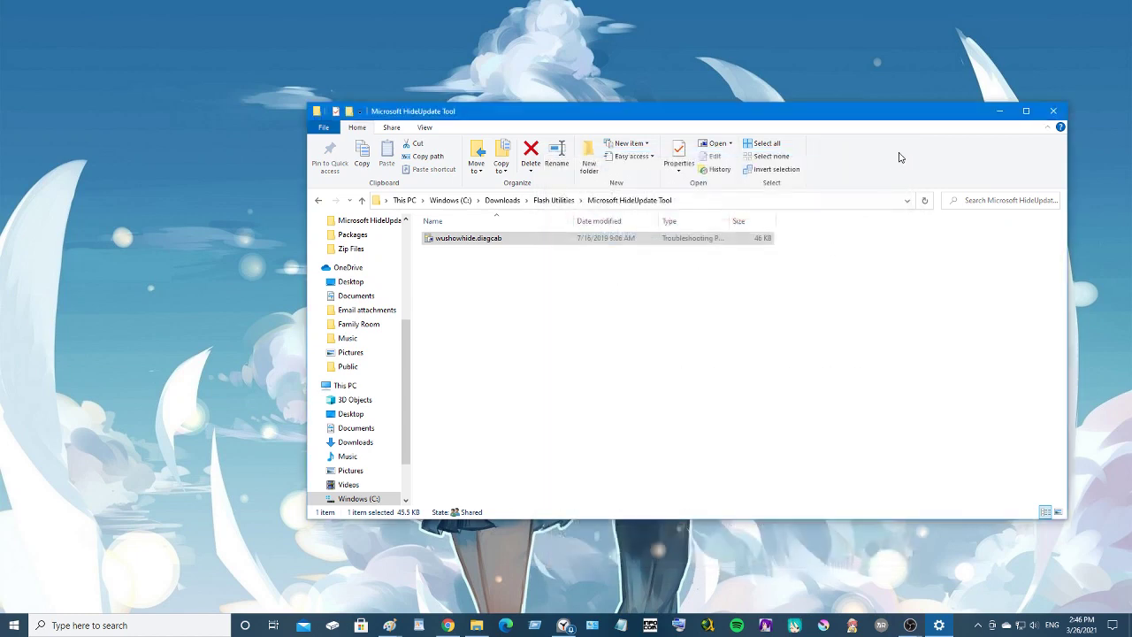
left_click(320, 202)
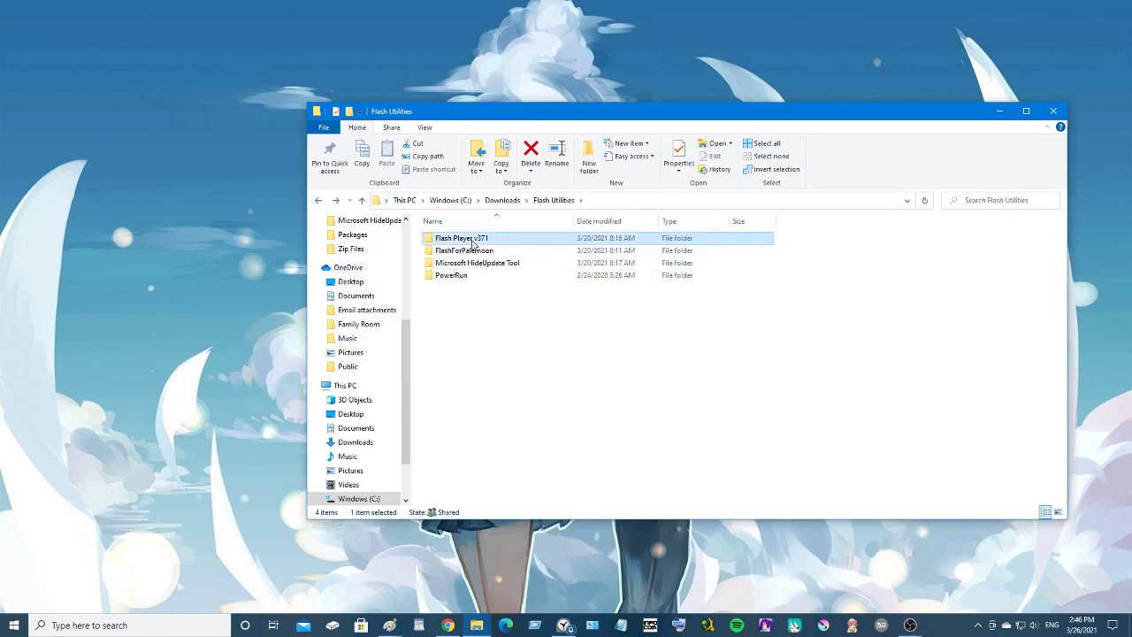
double_click(478, 239)
double_click(455, 239)
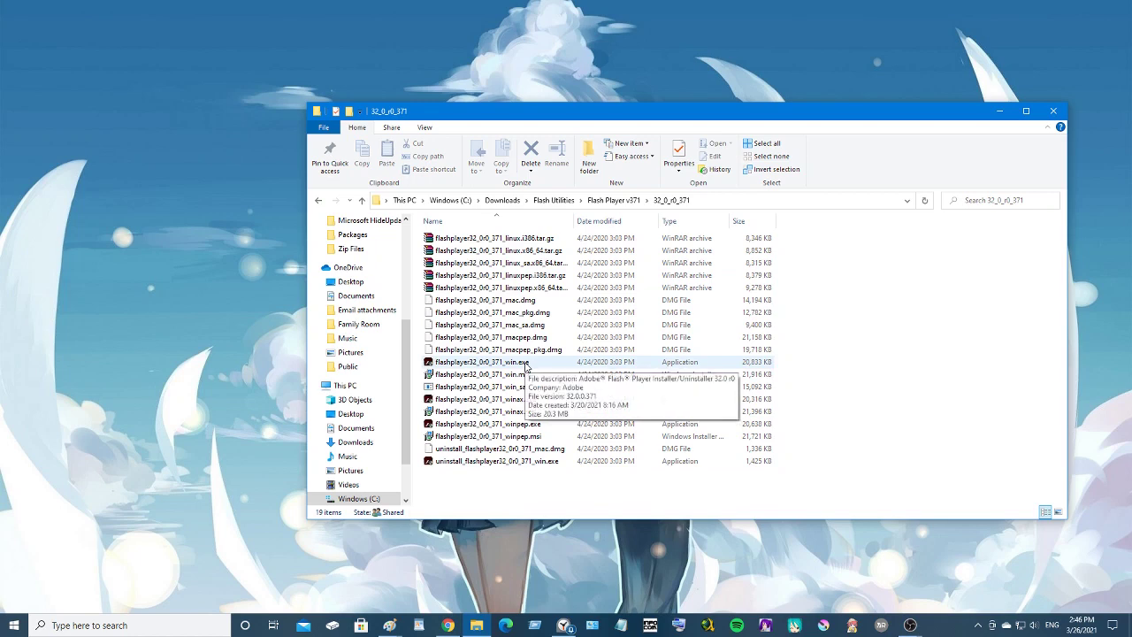
Step: Install Flash Player from flashplayer32_0r0_371_win.exe, accepting the license agreement and using "Never check for updates"
double_click(527, 363)
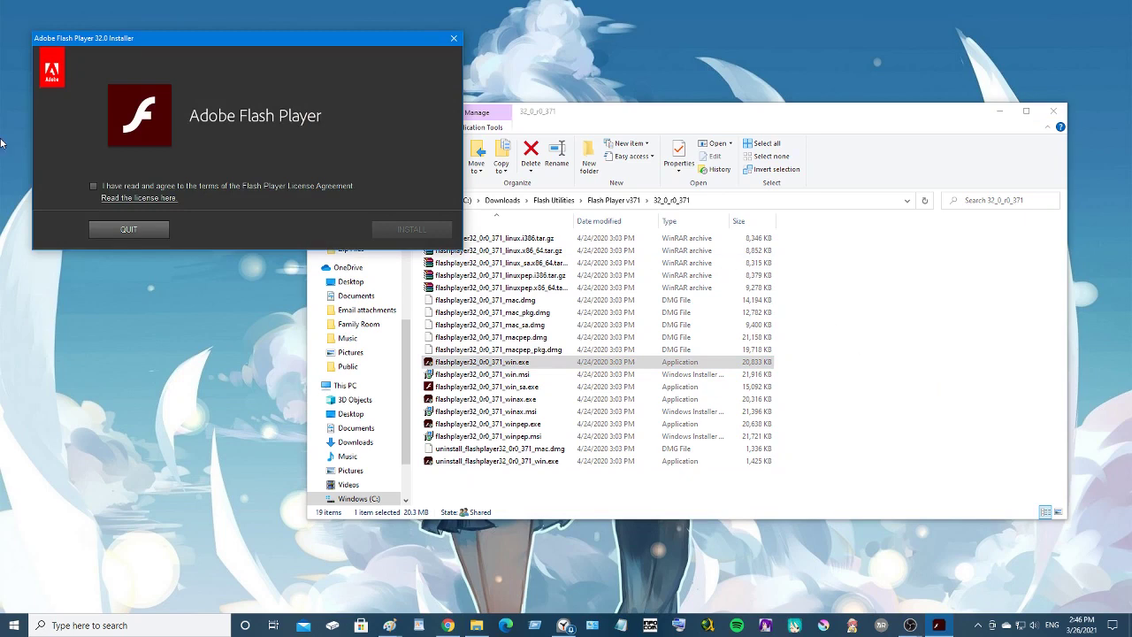
left_click(94, 187)
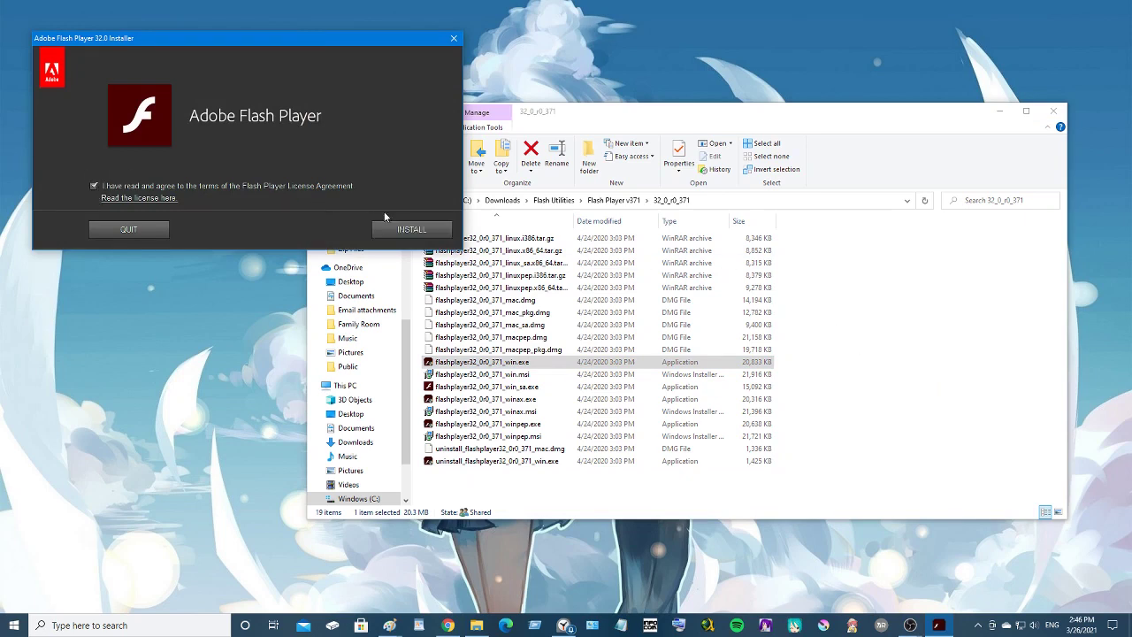
left_click(400, 230)
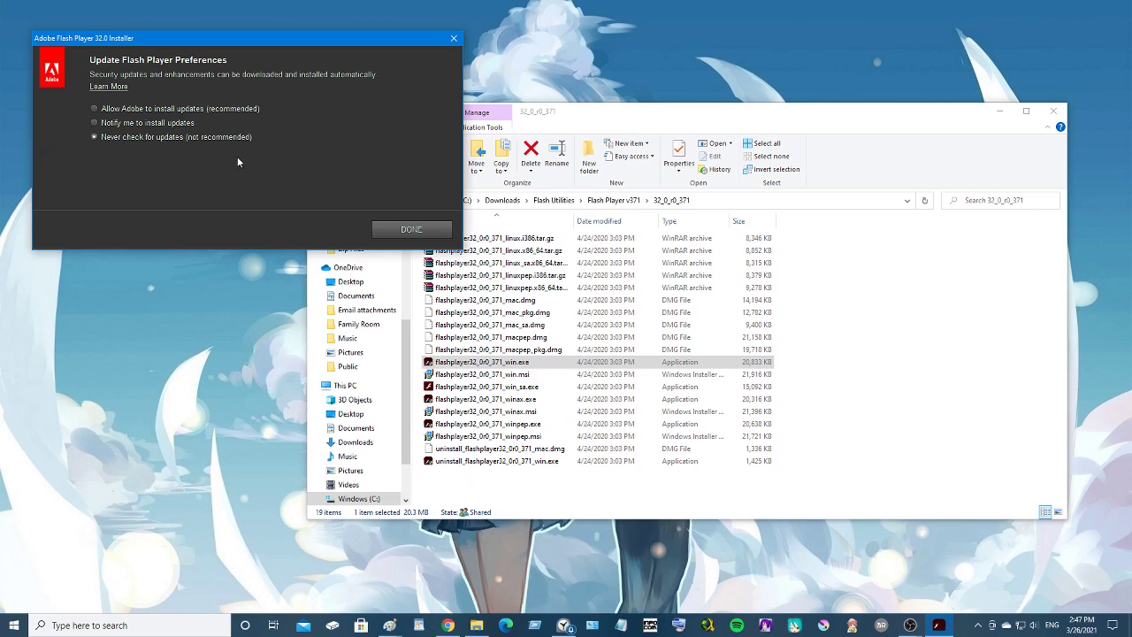
left_click(399, 230)
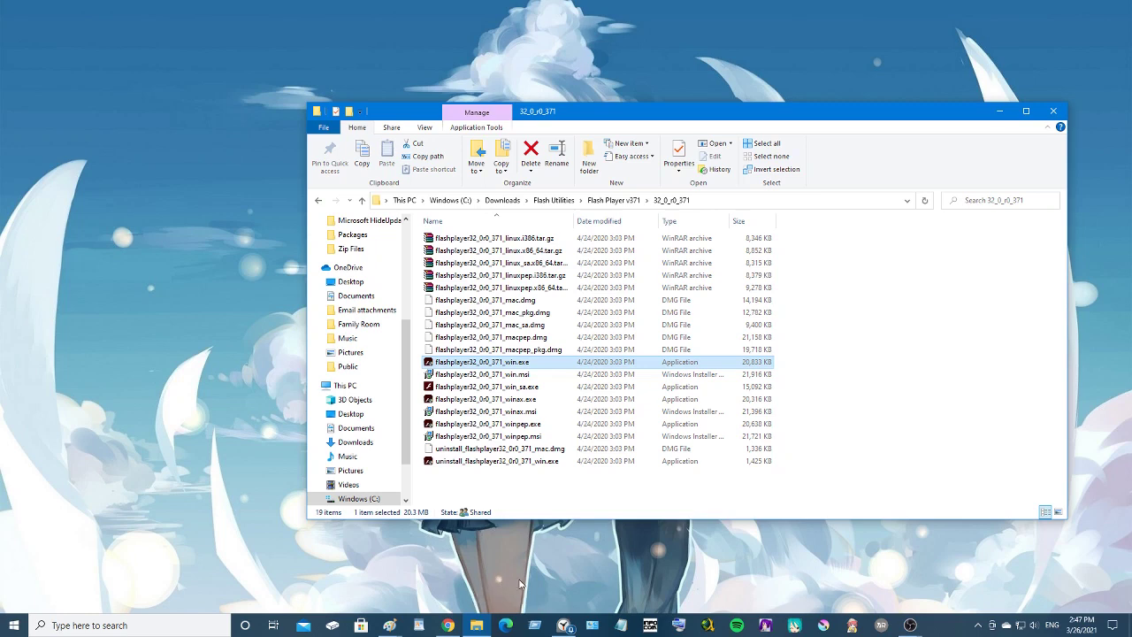
Step: Open Control Panel, switch its view to Small icons and open the Flash Player (32-bit) settings
left_click(599, 629)
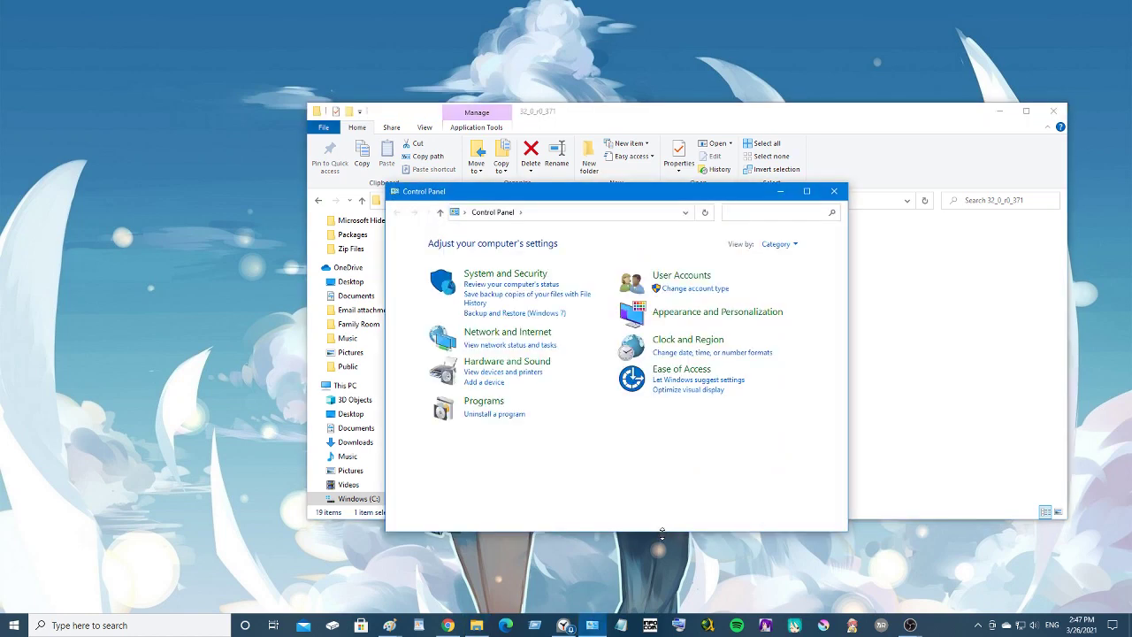
left_click(784, 246)
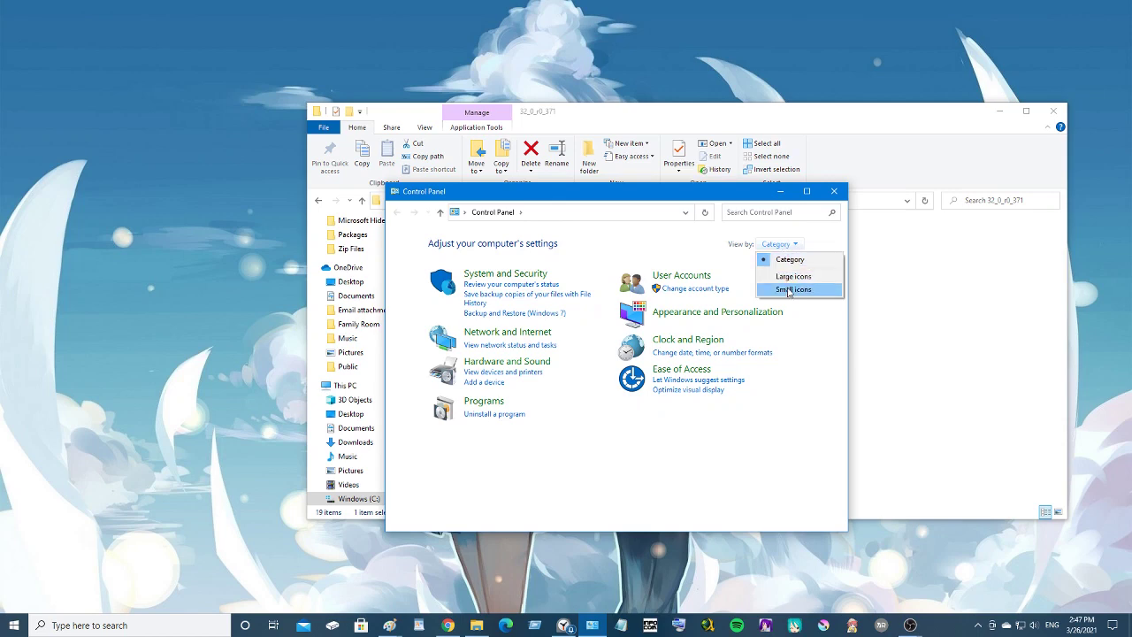
left_click(790, 290)
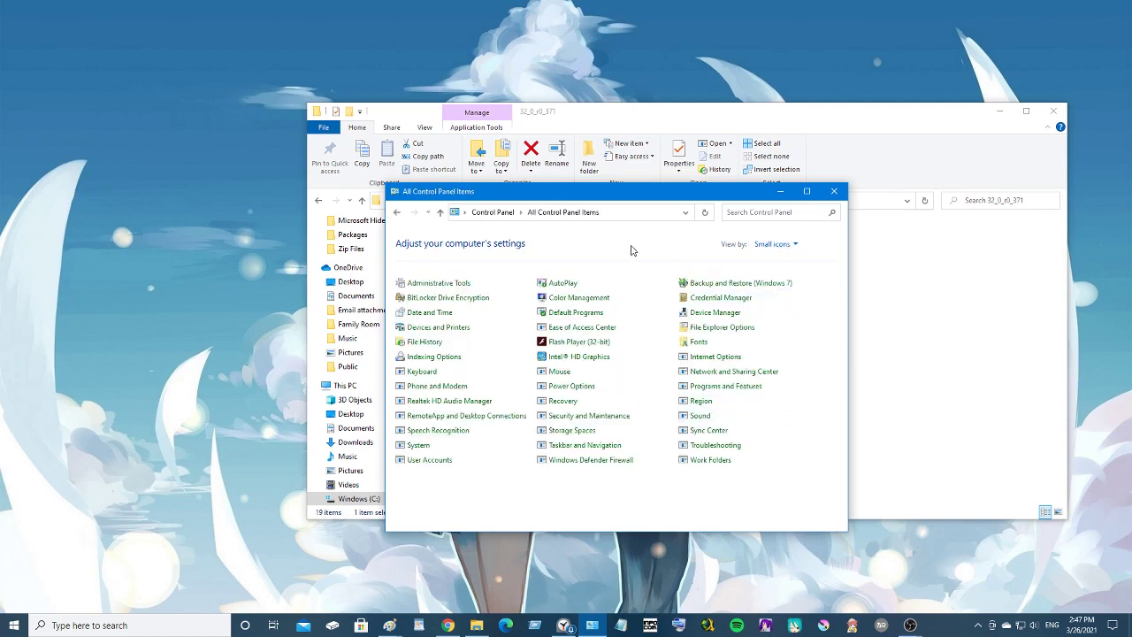
left_click(575, 343)
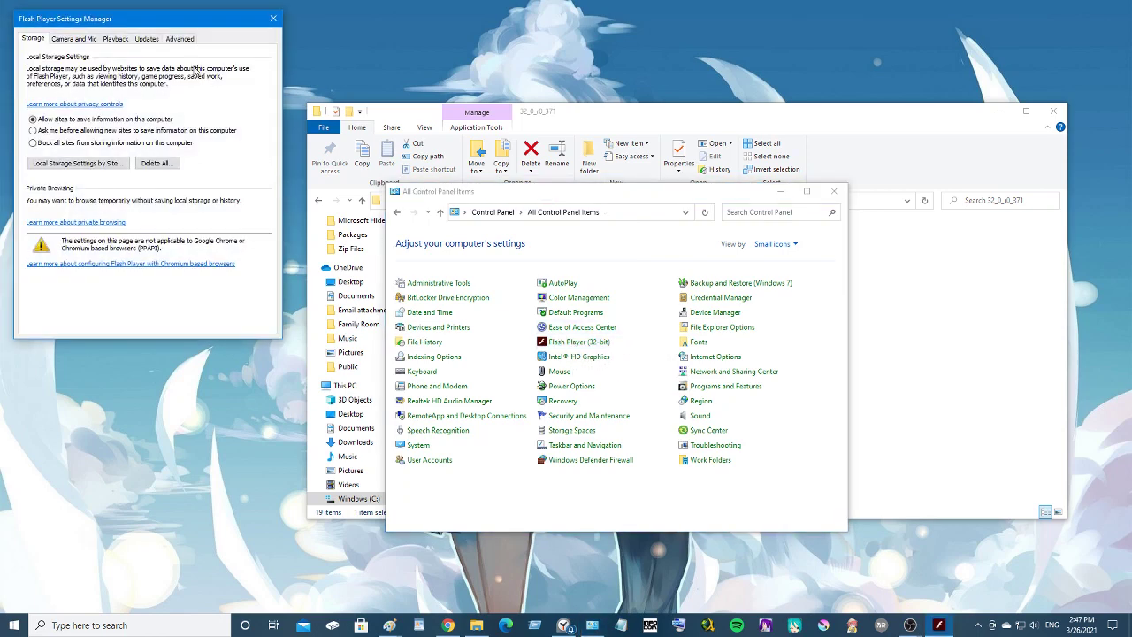
Step: Unlock Flash Player's update settings and select "Never check for updates" as the update preference
left_click(148, 41)
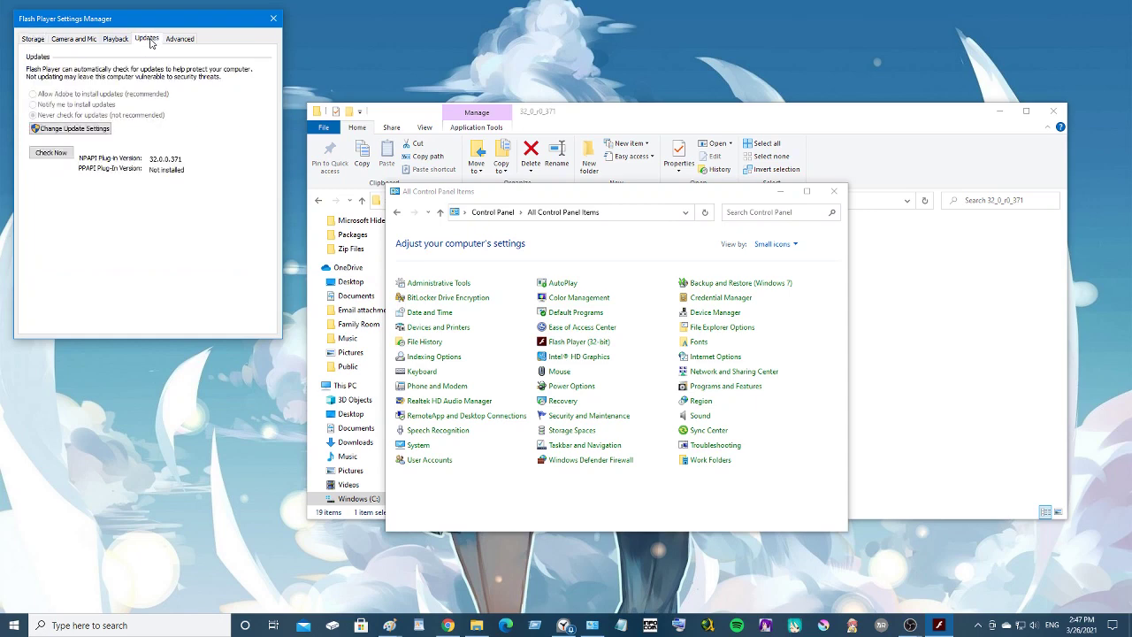
left_click(84, 129)
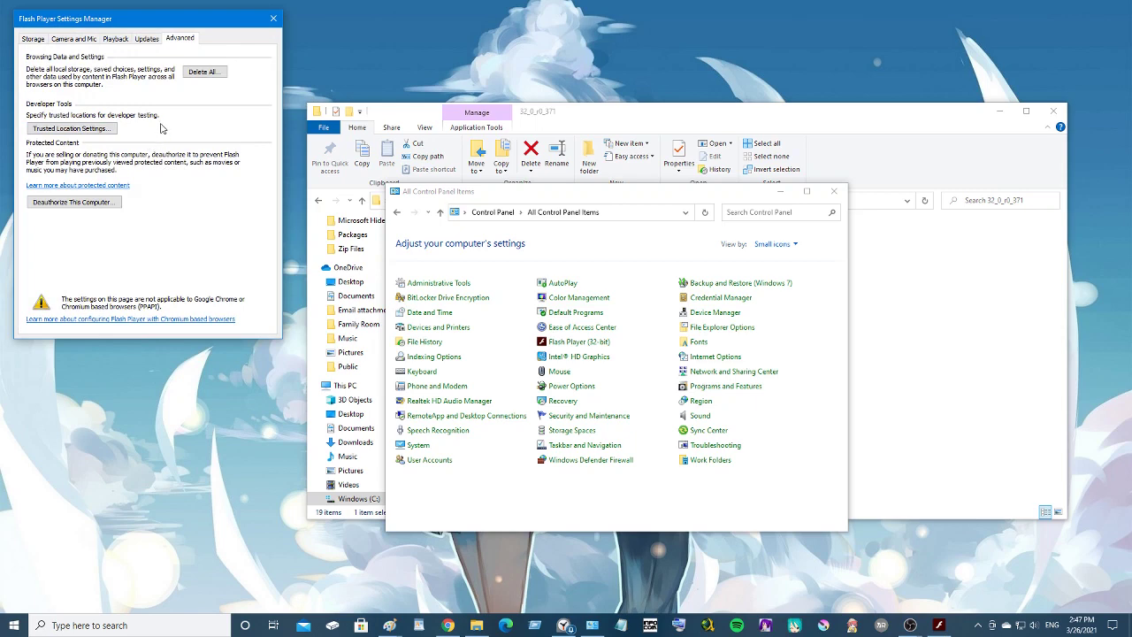
left_click(149, 41)
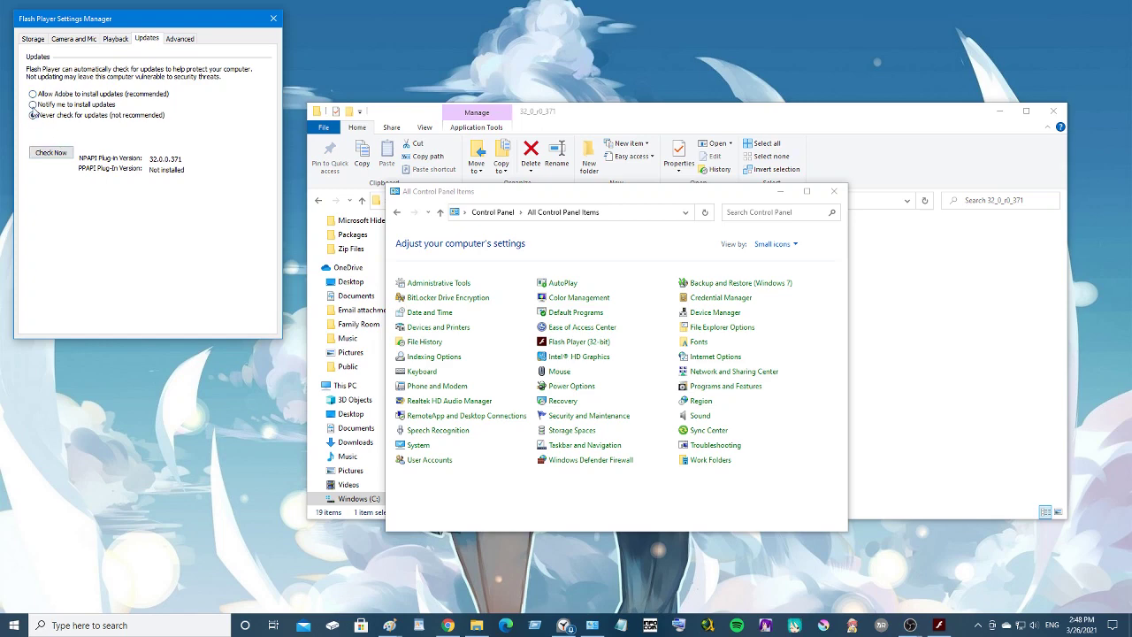
left_click(33, 105)
left_click(33, 116)
Step: Close the Flash Player Settings Manager, the Control Panel and the File Explorer window
left_click(274, 19)
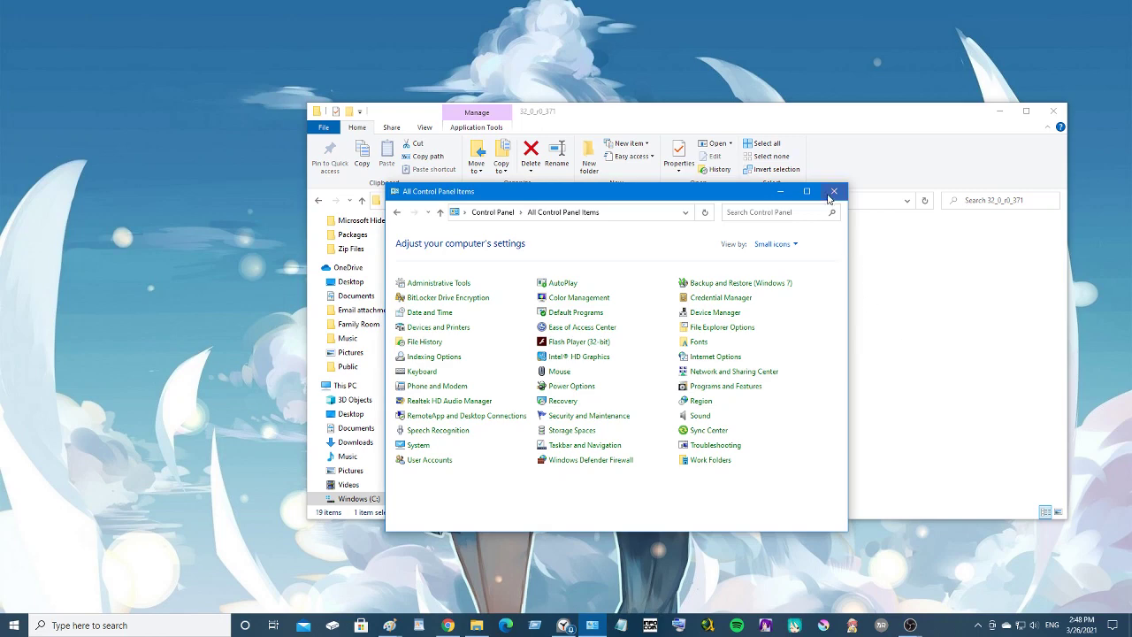
left_click(835, 192)
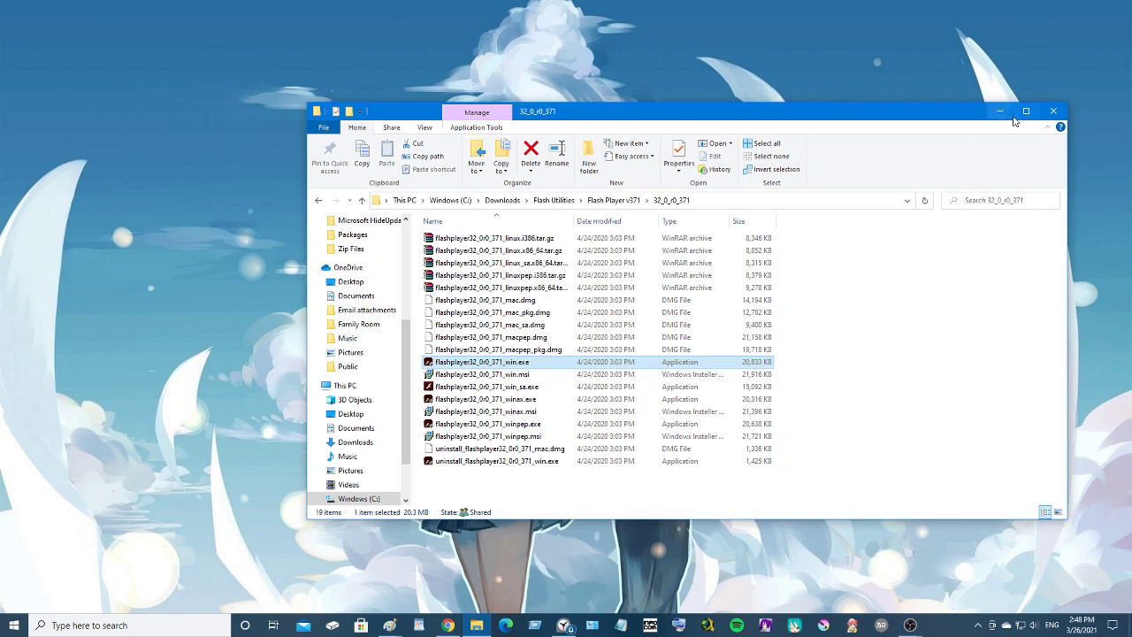
left_click(1053, 112)
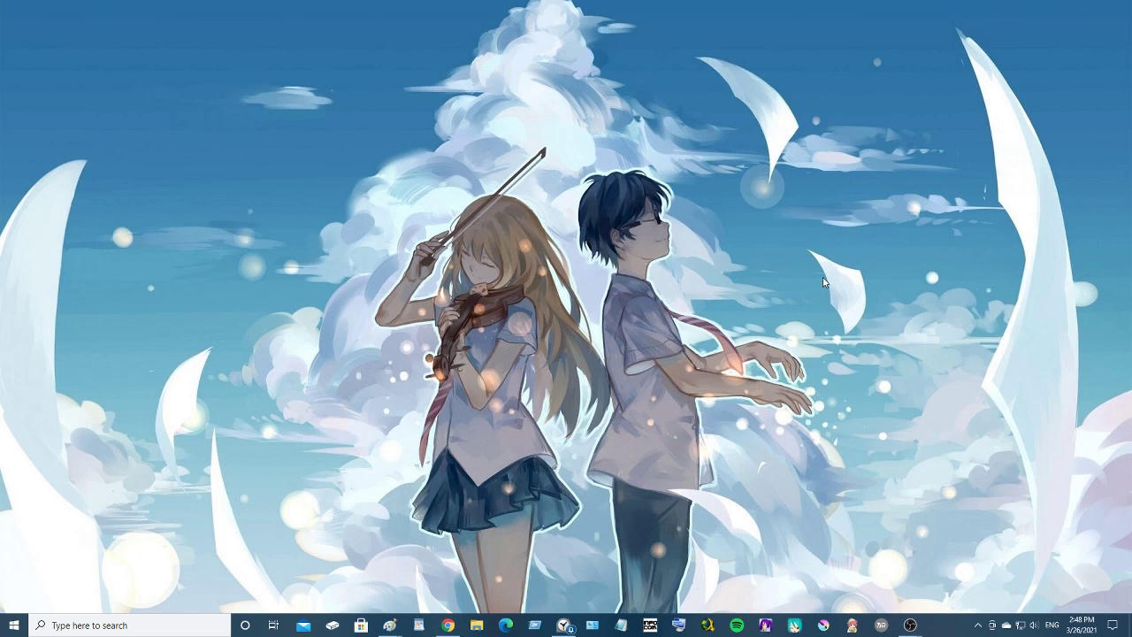